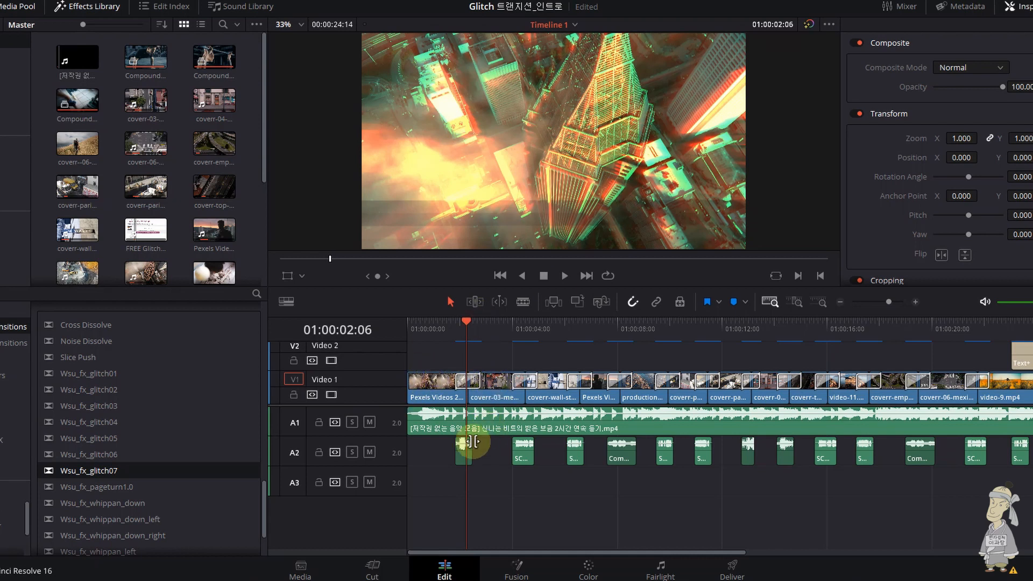
Step: Play back the first glitch transition on Video 1 around 01:00:02:00
{"action": "key", "text": "Left"}
{"action": "key", "text": "Right"}
{"action": "key", "text": "Left"}
{"action": "left_click", "coordinate": [455, 331]}
{"action": "key", "text": "space"}
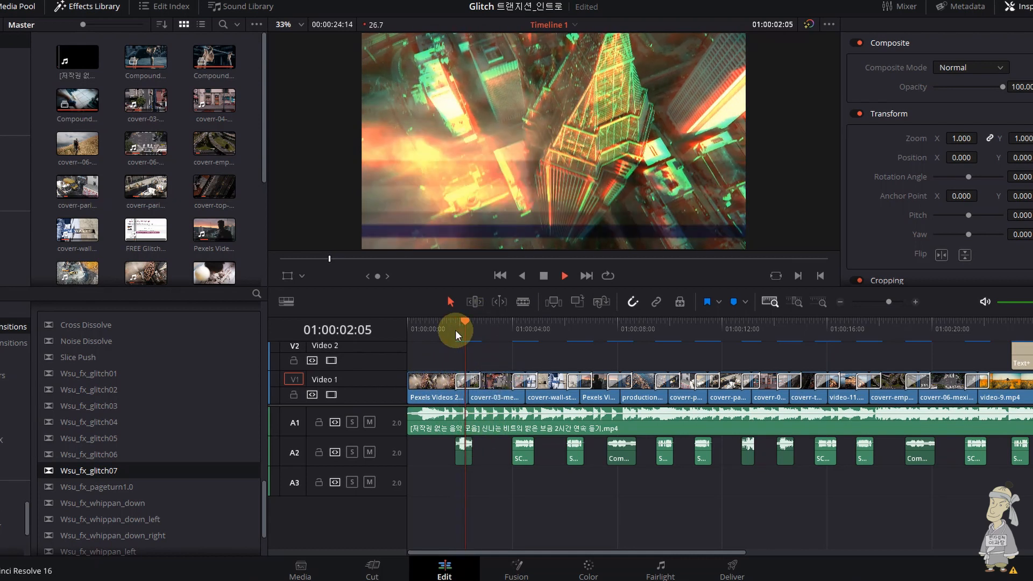
{"action": "left_click", "coordinate": [455, 330]}
{"action": "left_click", "coordinate": [456, 330]}
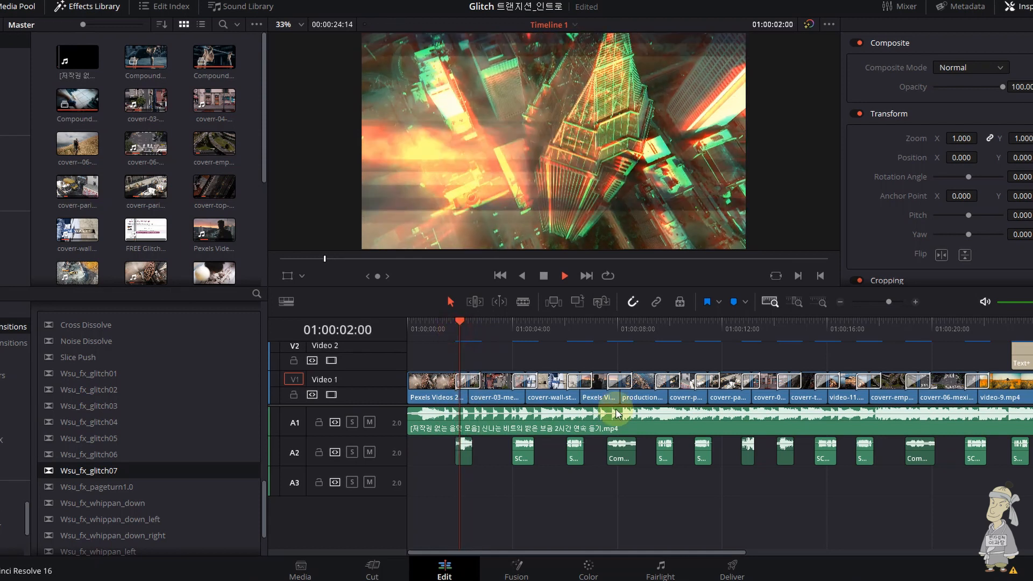
{"action": "key", "text": "space"}
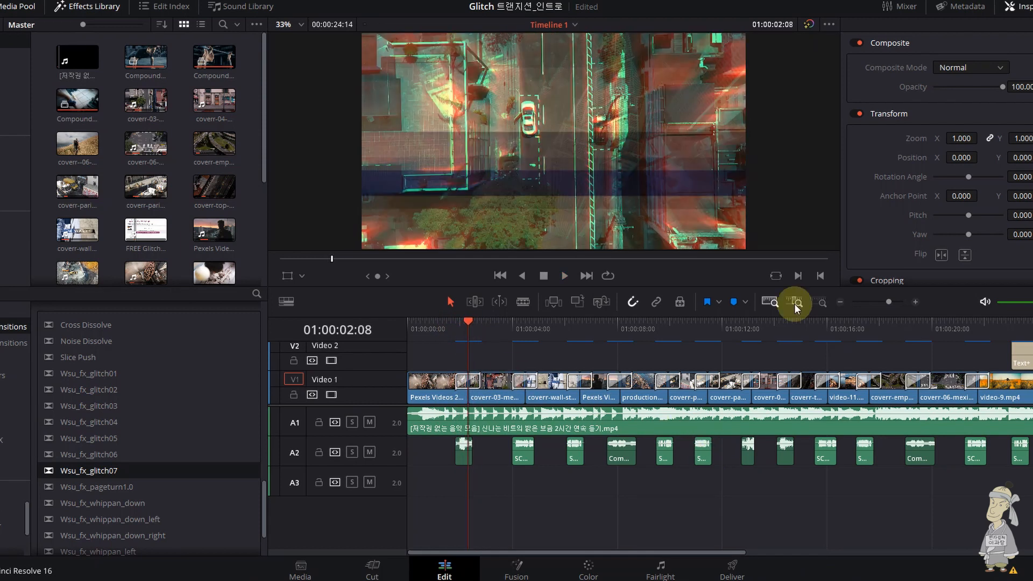
Step: Save the first glitch transition on Video 1 as a preset named Wsu_fx_glitch01 Preset11 and locate it among the user transitions
{"action": "left_click", "coordinate": [796, 303]}
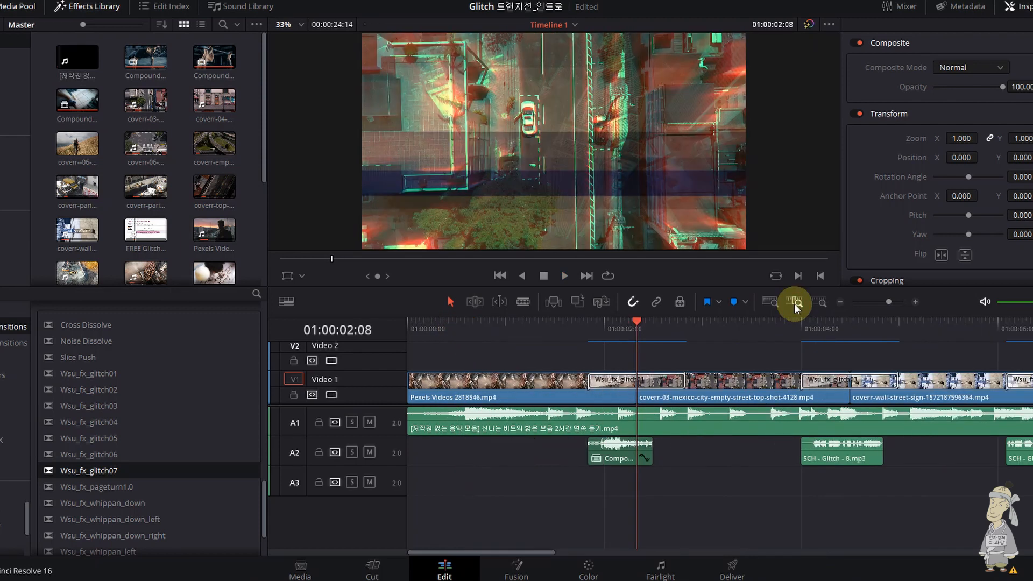
{"action": "left_click", "coordinate": [616, 383]}
{"action": "right_click", "coordinate": [616, 383]}
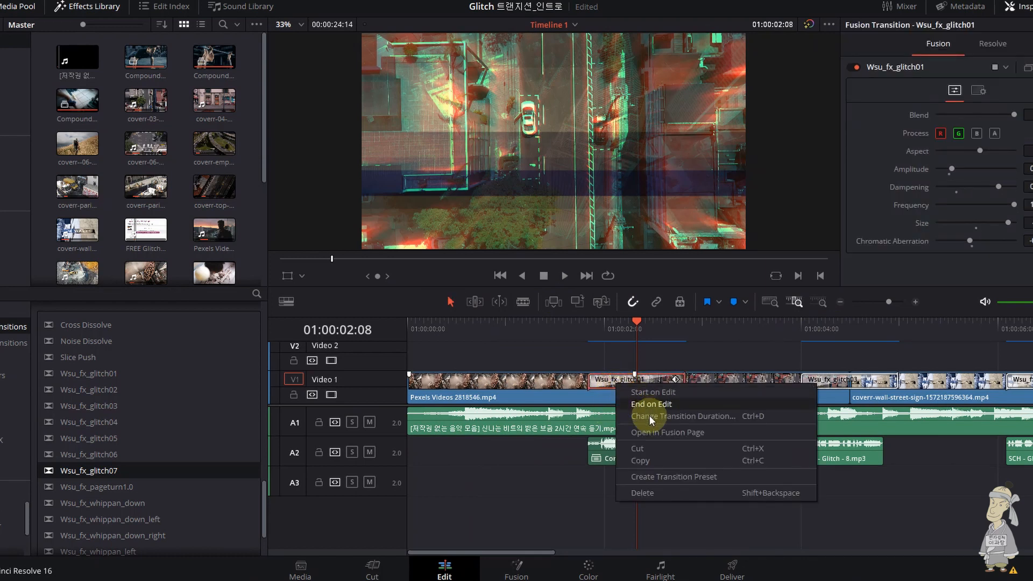
{"action": "left_click", "coordinate": [689, 476]}
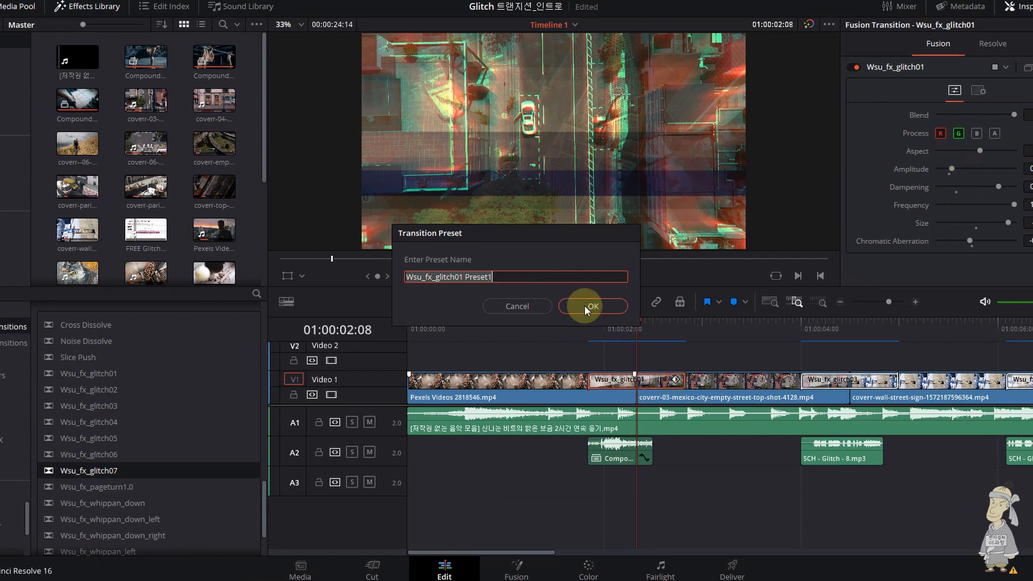
{"action": "left_click", "coordinate": [510, 279]}
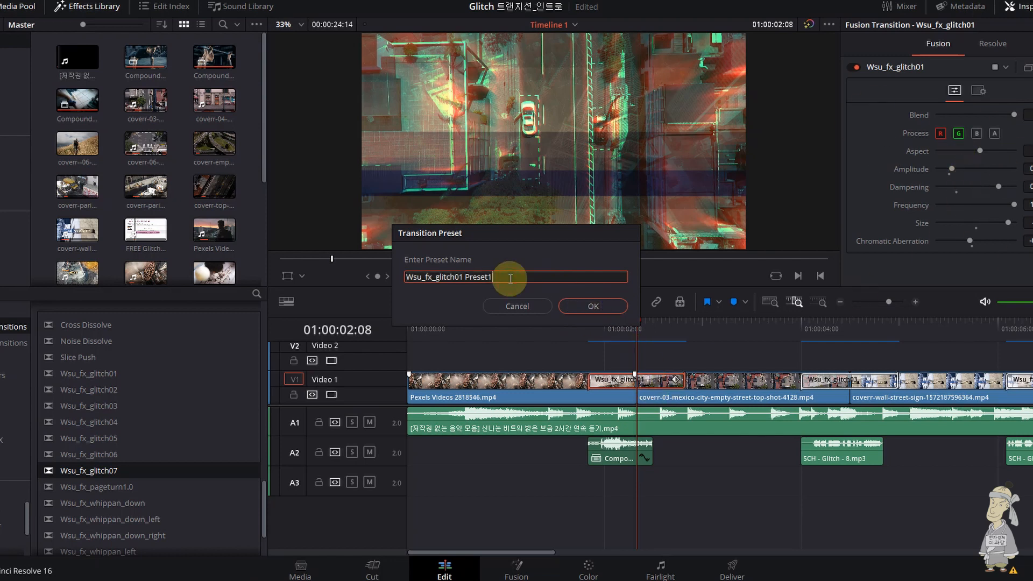
{"action": "type", "text": "1"}
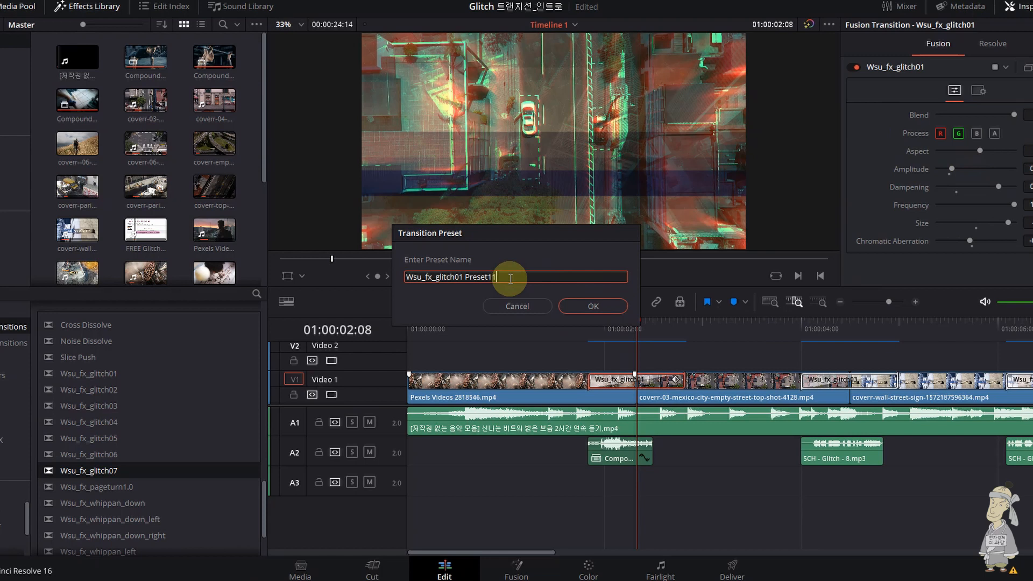
{"action": "left_click", "coordinate": [588, 304]}
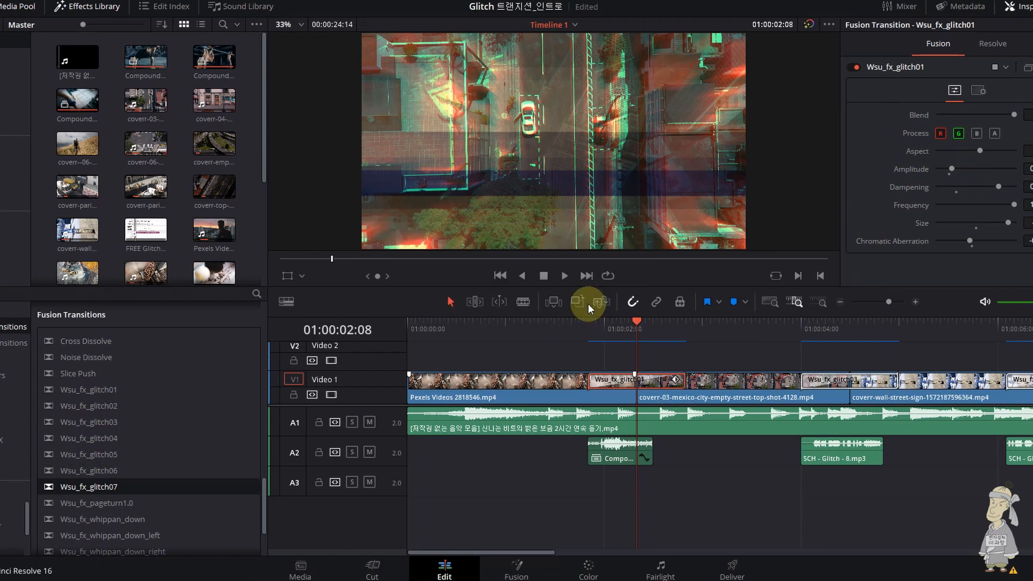
{"action": "scroll", "coordinate": [241, 431], "scroll_direction": "down", "scroll_amount": 2}
{"action": "scroll", "coordinate": [226, 421], "scroll_direction": "up", "scroll_amount": 6}
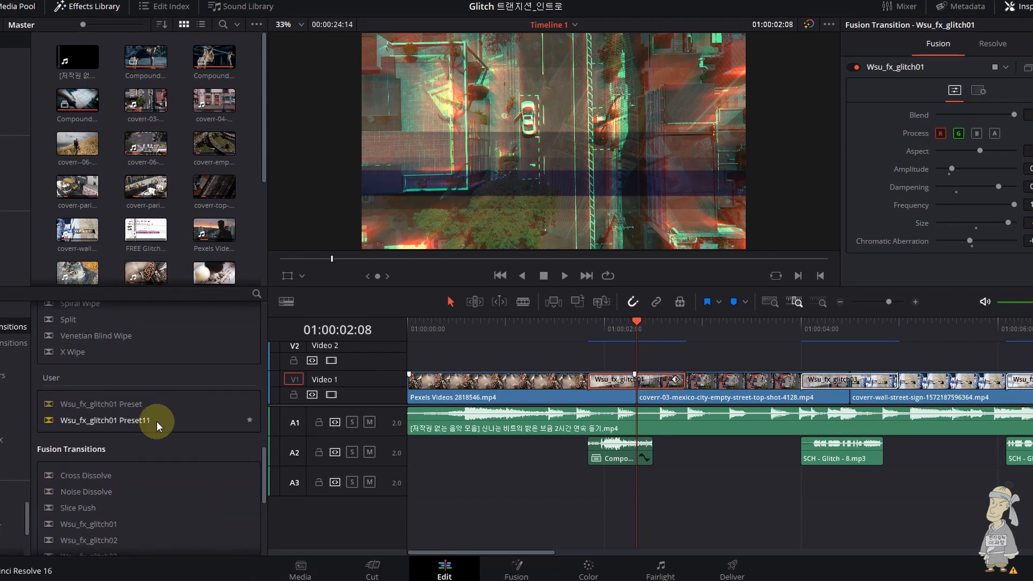
{"action": "key", "text": "Delete"}
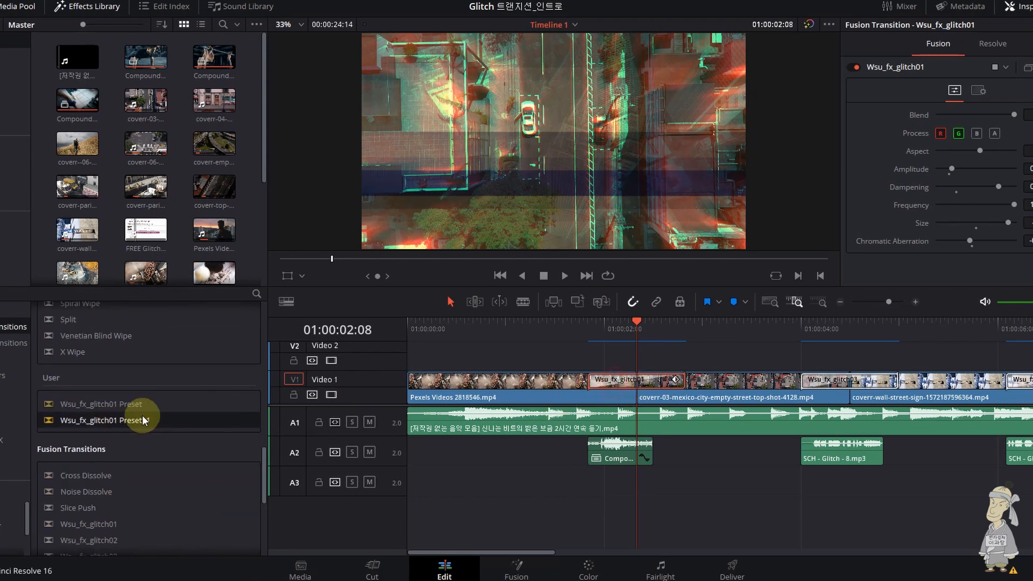
Step: Replace the first transition on Video 1 with the Wsu_fx_glitch01 Fusion transition
{"action": "scroll", "coordinate": [140, 417], "scroll_direction": "down", "scroll_amount": 5}
{"action": "left_click_drag", "start_coordinate": [101, 376], "coordinate": [631, 382]}
{"action": "left_click", "coordinate": [614, 382]}
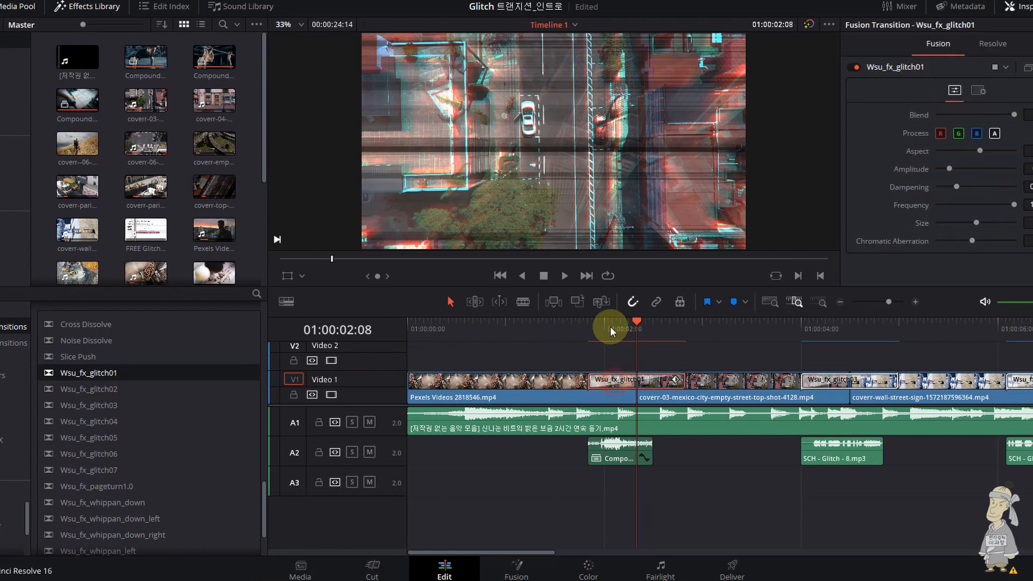
Step: Select the newly applied Wsu_fx_glitch01 transition and preview it from its start at 01:00:01:20
{"action": "left_click", "coordinate": [587, 324]}
{"action": "left_click", "coordinate": [624, 379]}
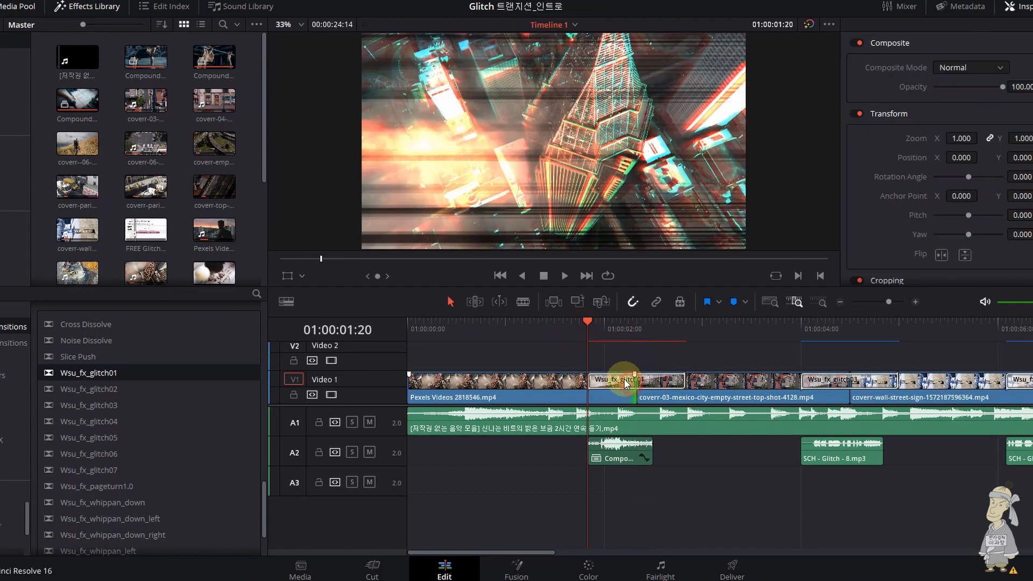
{"action": "left_click", "coordinate": [623, 379]}
{"action": "left_click", "coordinate": [617, 335]}
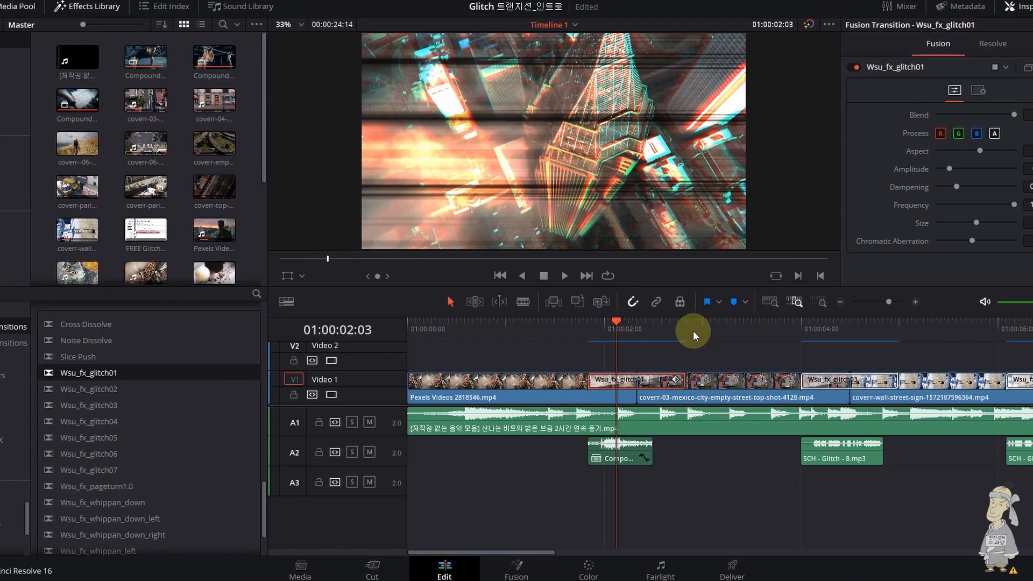
{"action": "left_click", "coordinate": [589, 333]}
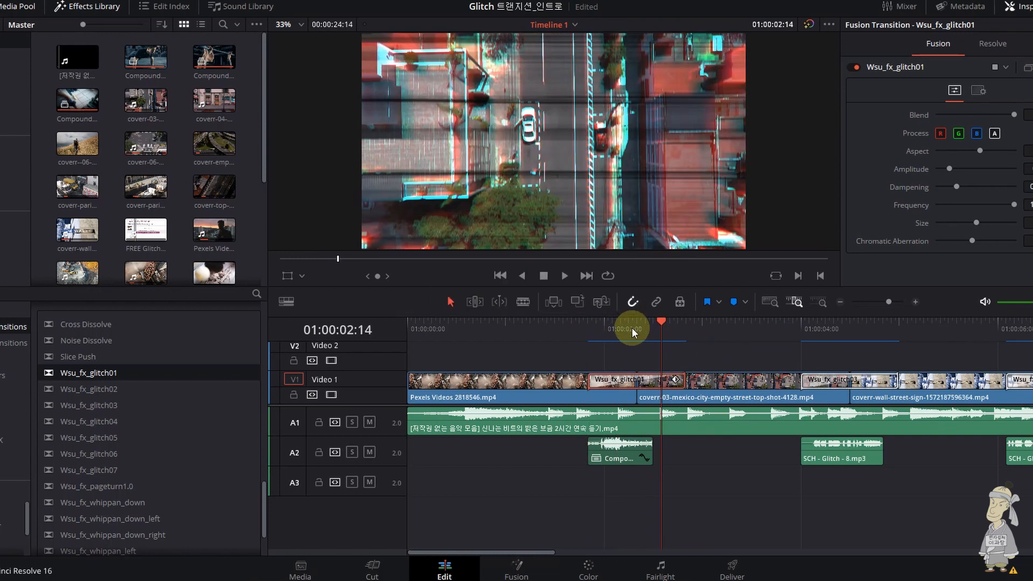
{"action": "left_click", "coordinate": [597, 327]}
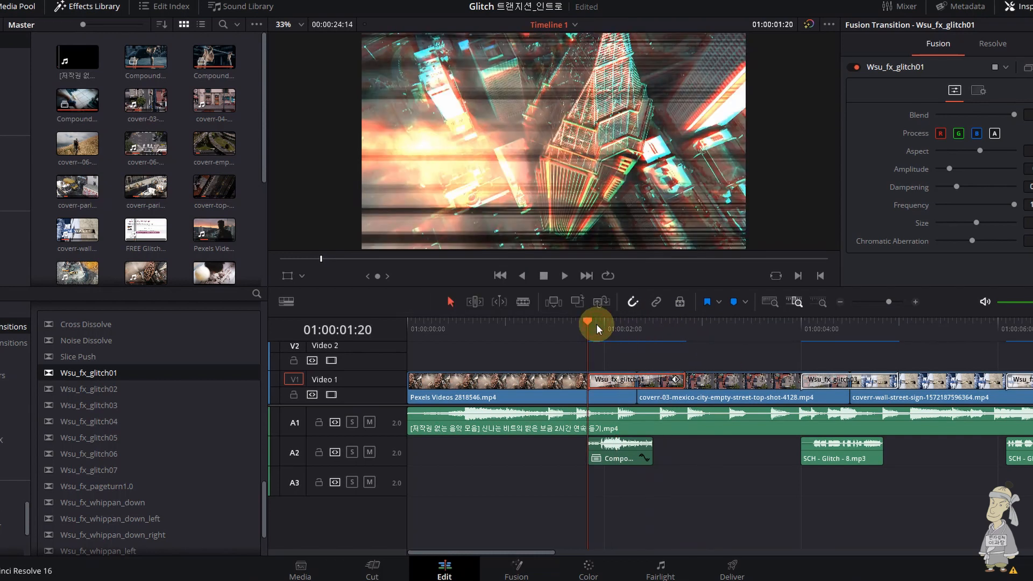
{"action": "key", "text": "space"}
{"action": "left_click", "coordinate": [597, 328]}
{"action": "left_click", "coordinate": [597, 327]}
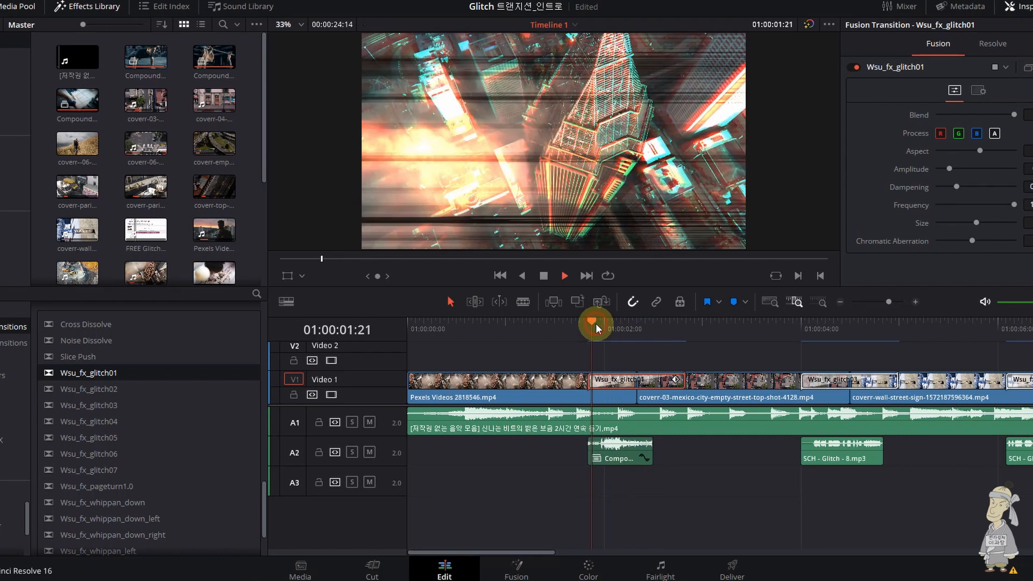
{"action": "key", "text": "space"}
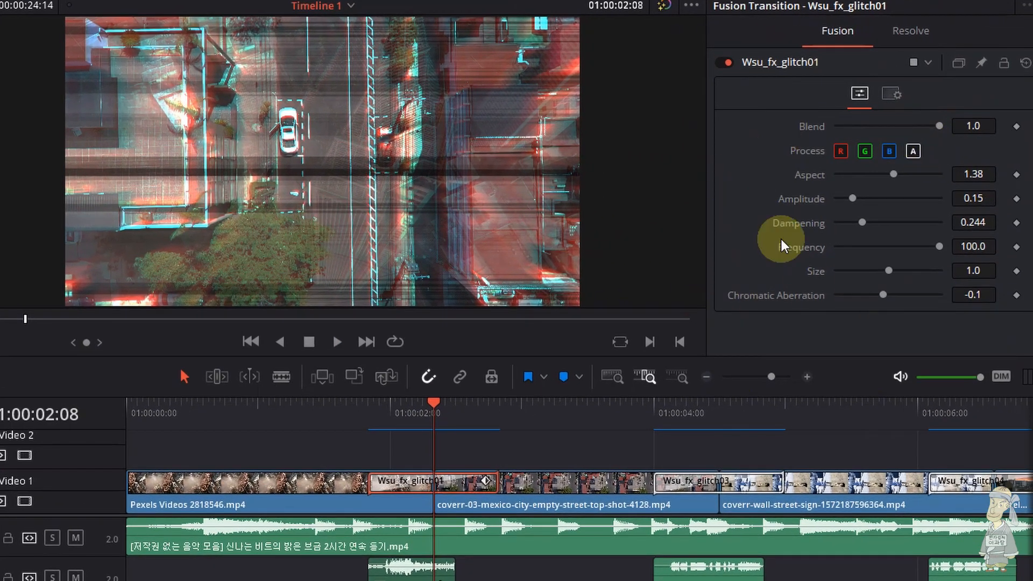
Step: Set the transition's Blend to 0.669 and turn off its green and blue channel processing
{"action": "left_click_drag", "start_coordinate": [940, 126], "coordinate": [908, 153]}
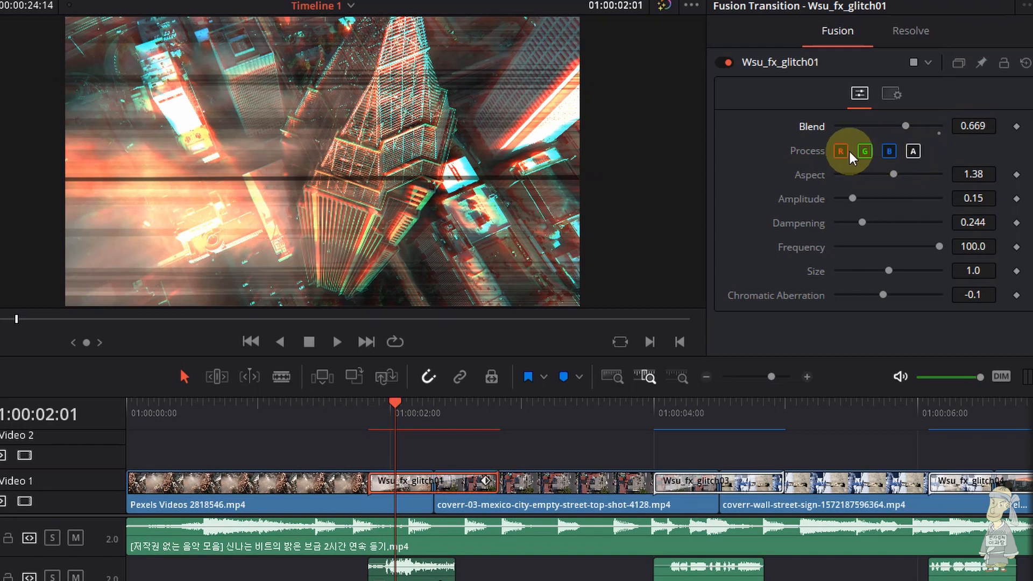
{"action": "left_click", "coordinate": [865, 151]}
{"action": "left_click", "coordinate": [888, 155]}
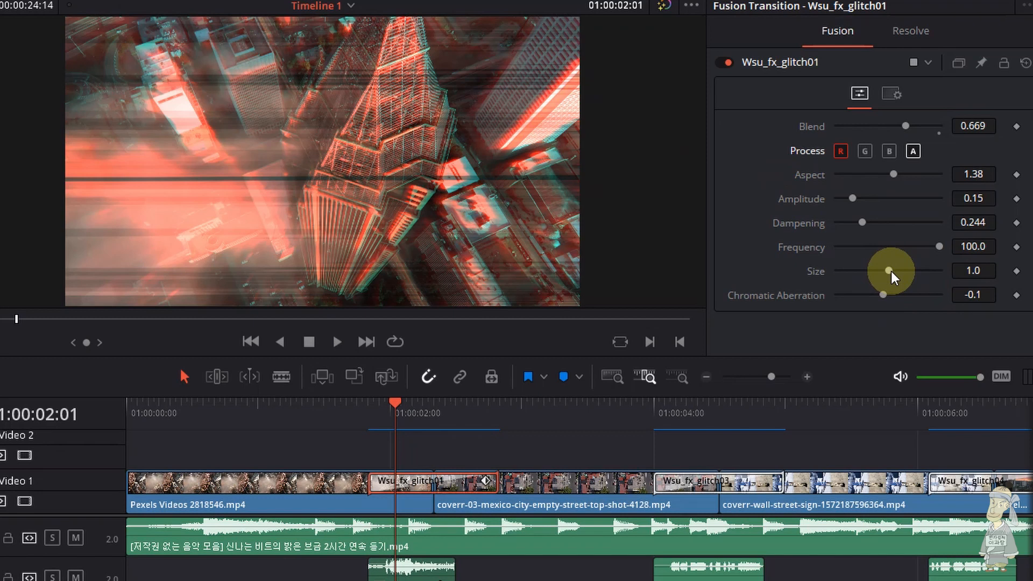
Step: Set the transition's Size to 3.54, Amplitude to 0.315, Dampening to 0.394 and Chromatic Aberration to 0.118
{"action": "left_click_drag", "start_coordinate": [891, 271], "coordinate": [923, 280]}
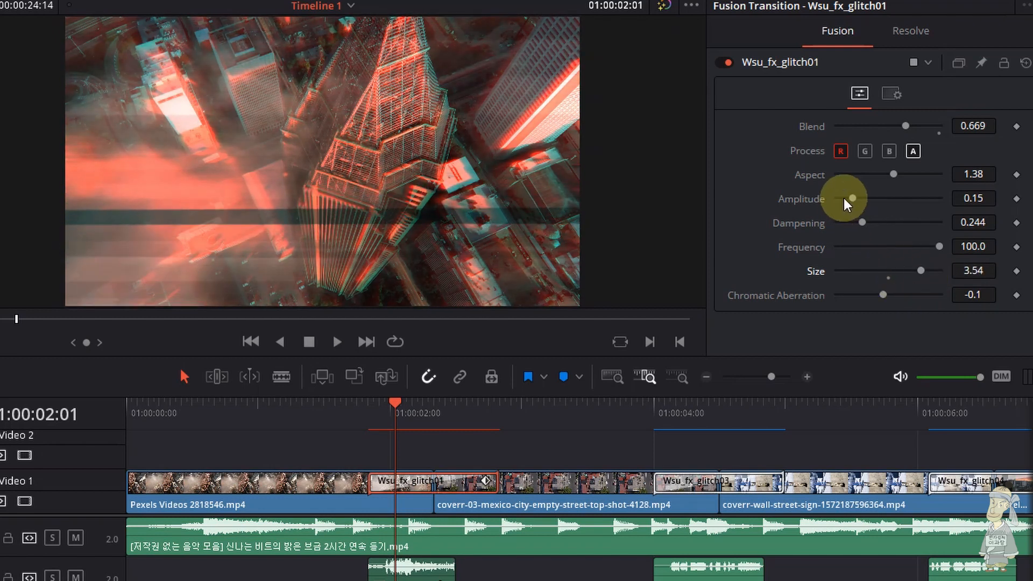
{"action": "left_click_drag", "start_coordinate": [845, 200], "coordinate": [881, 231]}
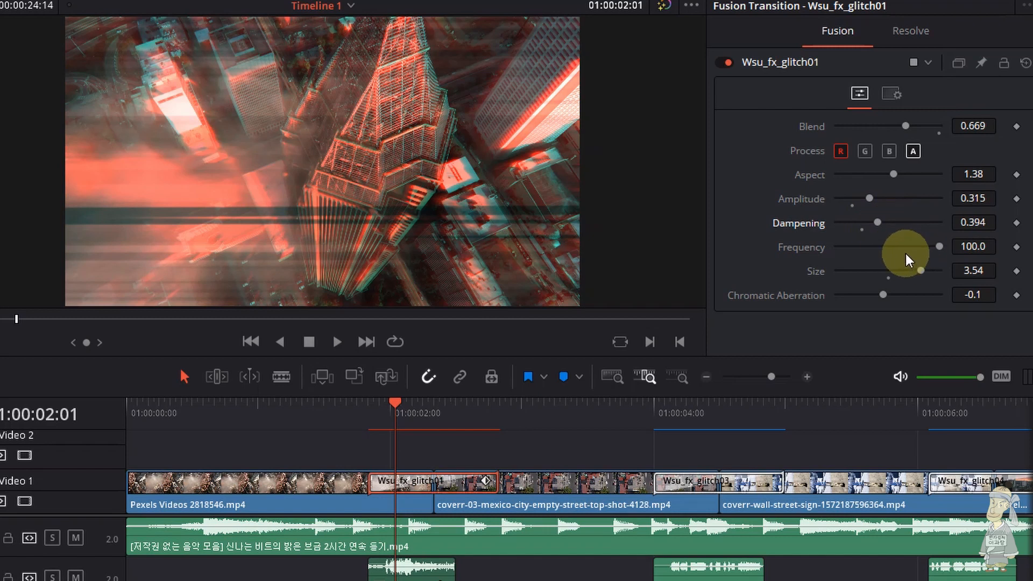
{"action": "left_click_drag", "start_coordinate": [939, 247], "coordinate": [963, 250]}
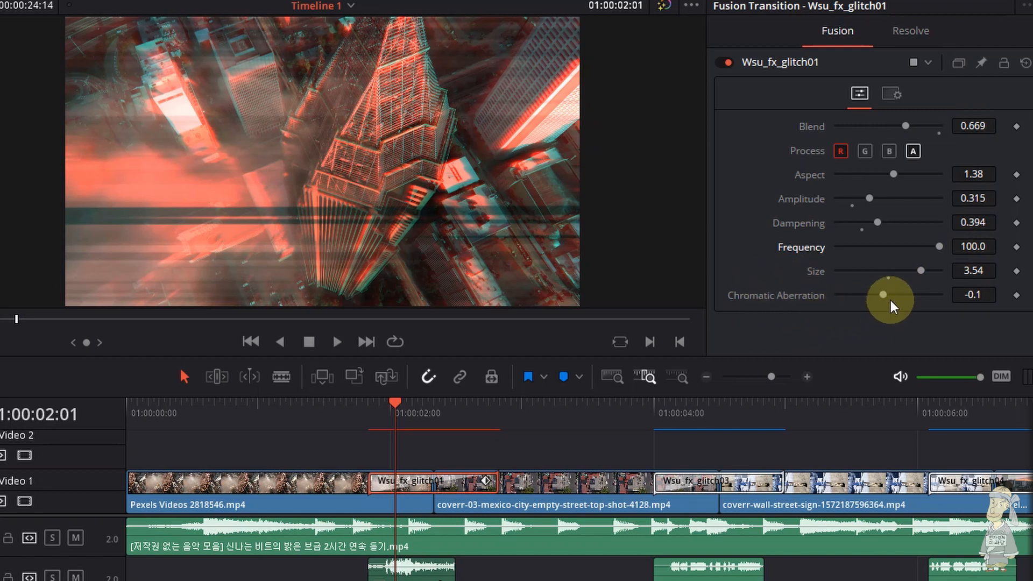
{"action": "mouse_move", "coordinate": [887, 296]}
{"action": "left_mouse_down"}
{"action": "mouse_move", "coordinate": [864, 296]}
{"action": "mouse_move", "coordinate": [914, 300]}
{"action": "mouse_move", "coordinate": [877, 303]}
{"action": "mouse_move", "coordinate": [899, 305]}
{"action": "left_mouse_up"}
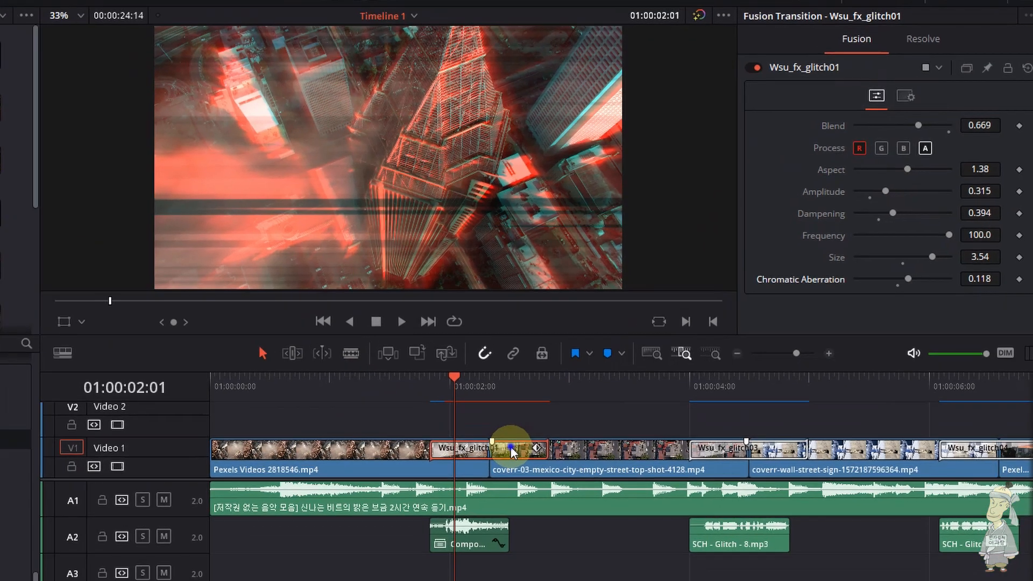
Step: Locate the saved user transition presets in the effects list and play back the first transition
{"action": "right_click", "coordinate": [457, 485]}
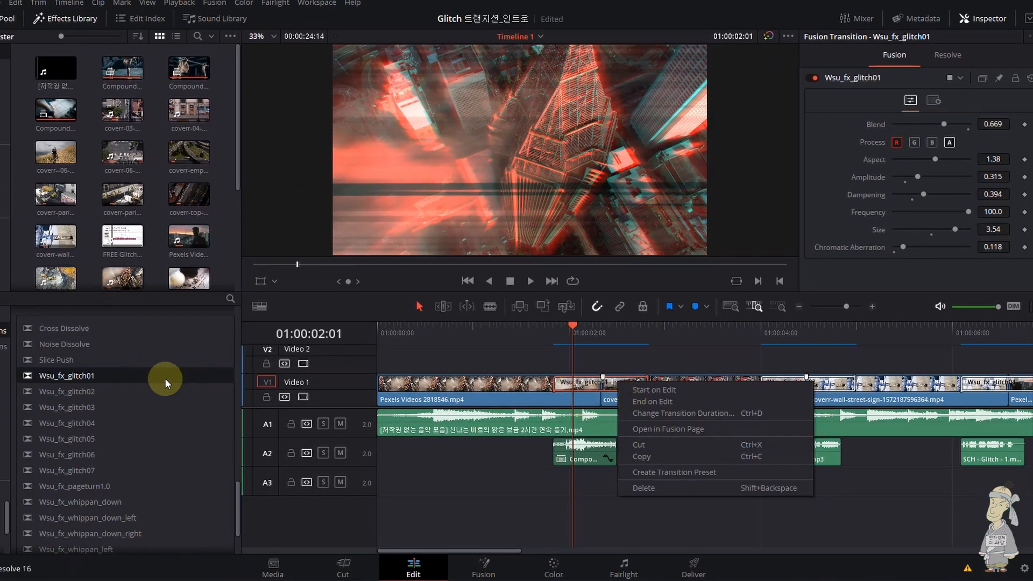
{"action": "left_click", "coordinate": [234, 515]}
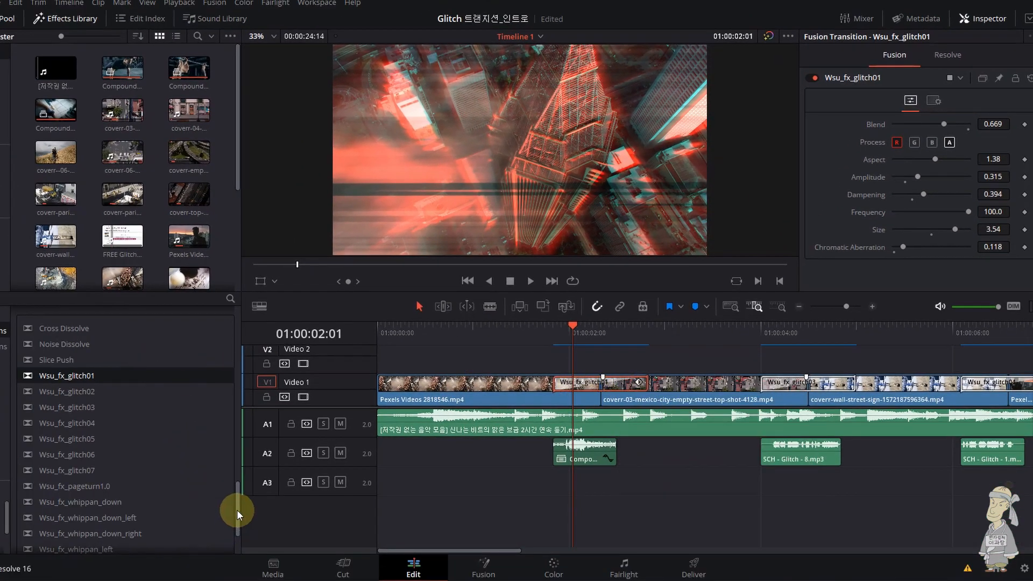
{"action": "left_click_drag", "start_coordinate": [237, 509], "coordinate": [235, 471]}
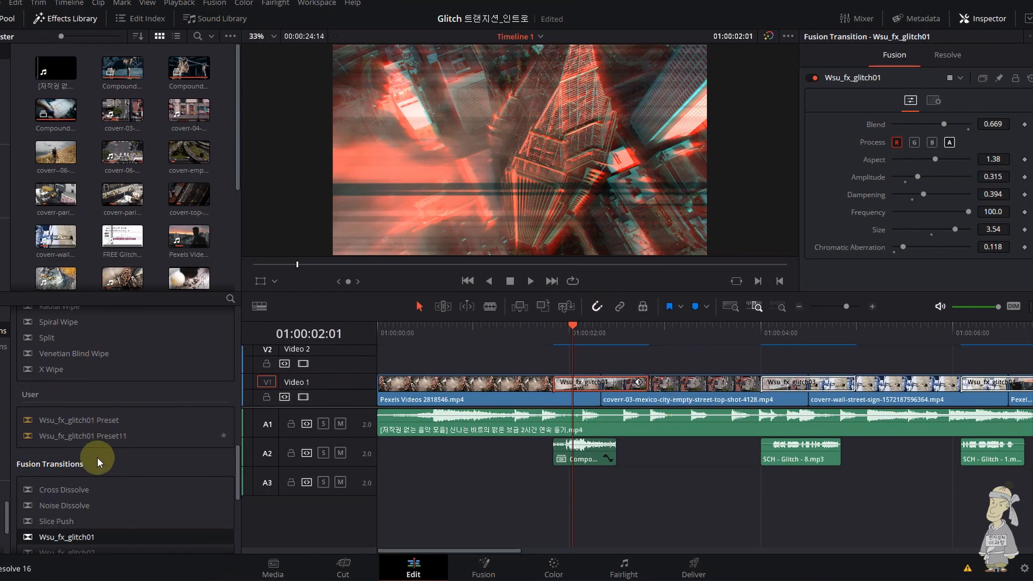
{"action": "key", "text": "Up"}
{"action": "key", "text": "space"}
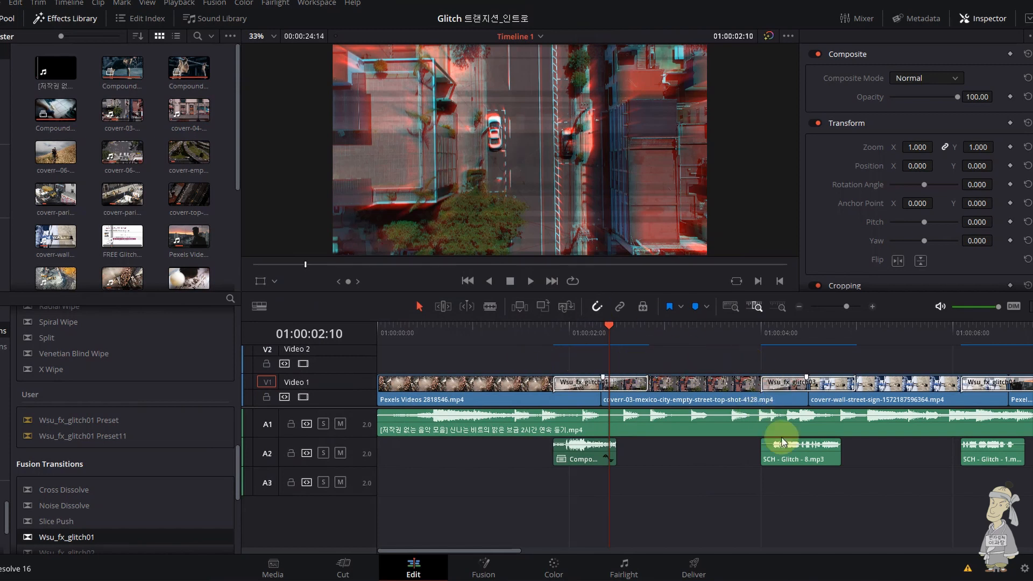
Step: Play back the glitch transition into the Wall Street clip near 01:00:04:00
{"action": "left_click", "coordinate": [720, 471]}
{"action": "left_click_drag", "start_coordinate": [493, 553], "coordinate": [576, 553]}
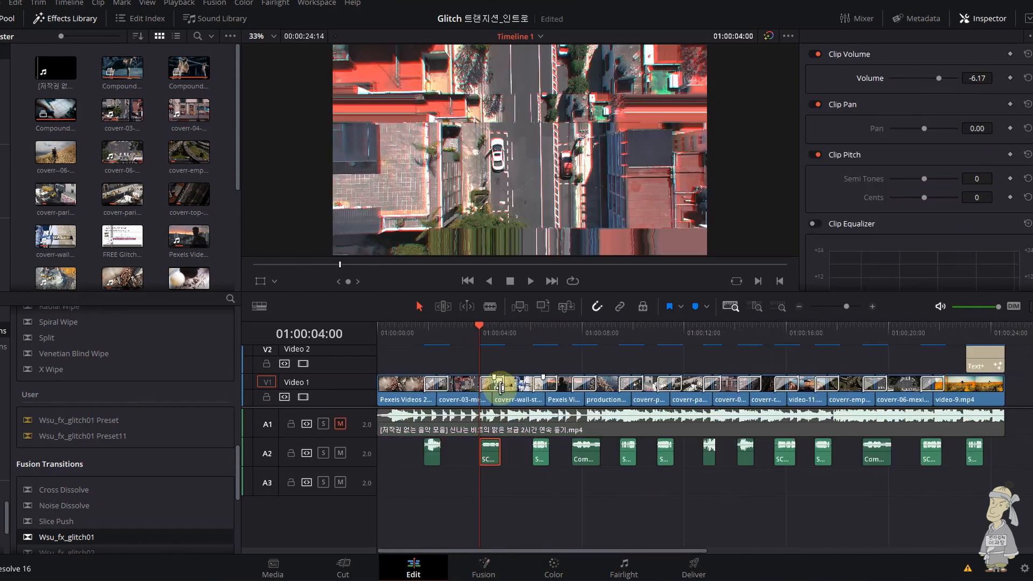
{"action": "key", "text": "space"}
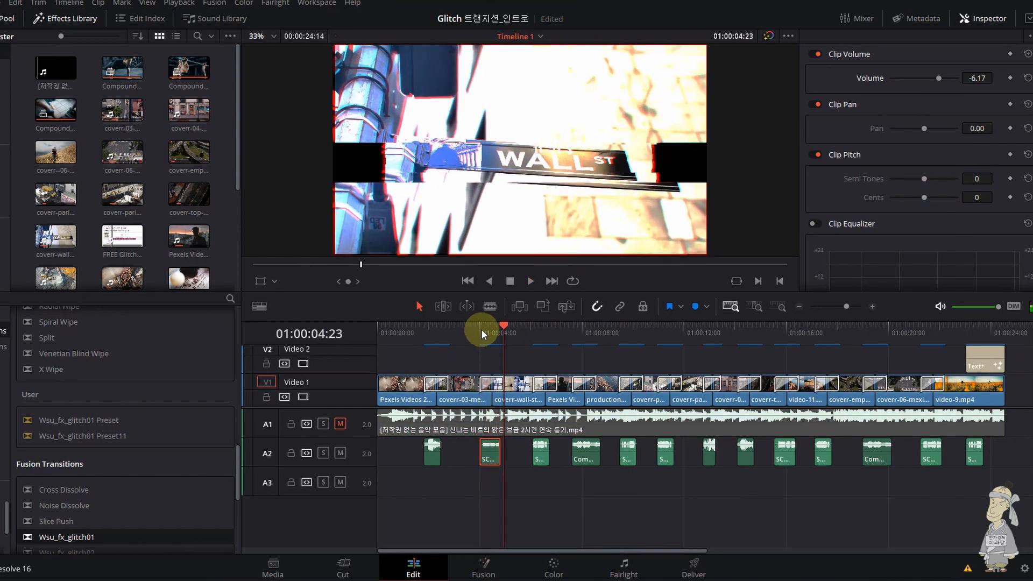
{"action": "left_click", "coordinate": [481, 330]}
{"action": "key", "text": "space"}
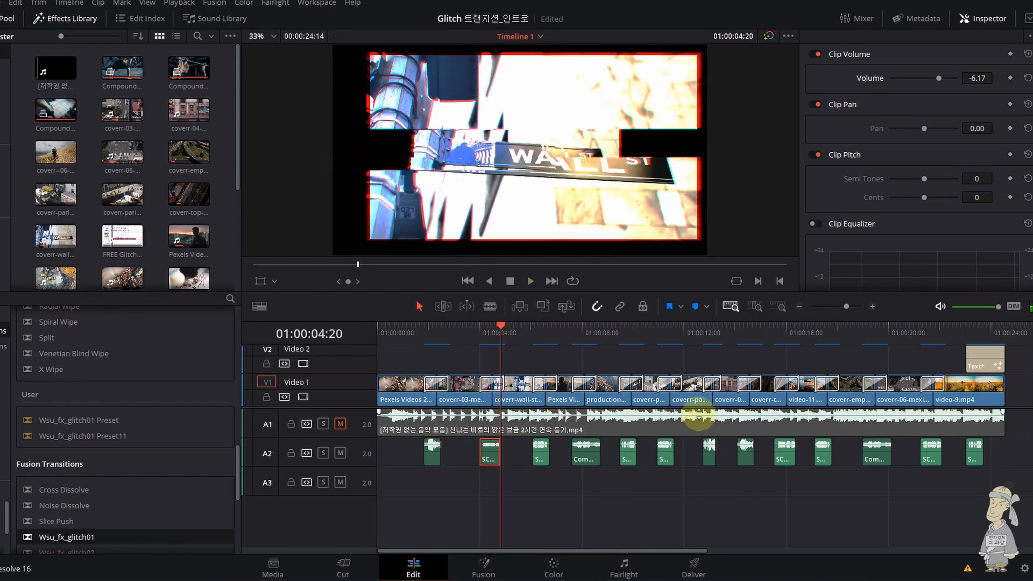
Step: Preview the glitch transition near 01:00:14:00 and compare it with the one into the Wall Street clip
{"action": "left_click", "coordinate": [744, 327]}
{"action": "key", "text": "space"}
{"action": "left_click", "coordinate": [744, 327]}
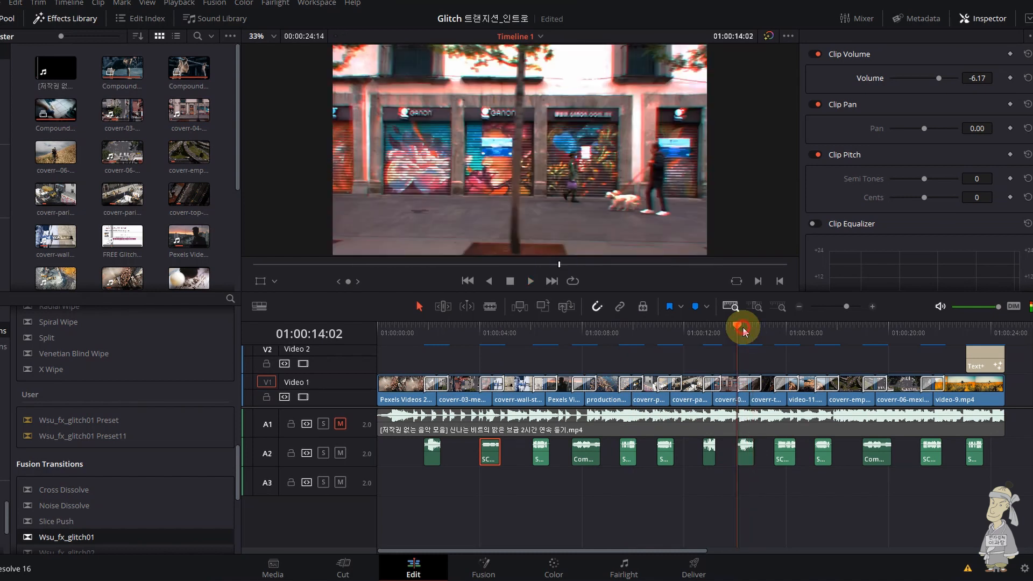
{"action": "key", "text": "space"}
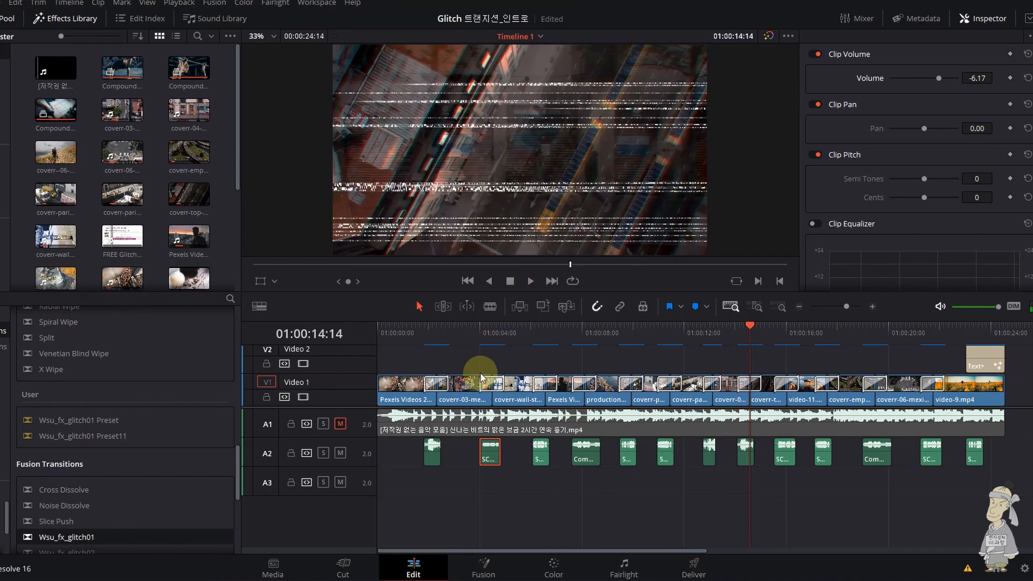
{"action": "left_click", "coordinate": [493, 330]}
{"action": "left_click", "coordinate": [749, 329]}
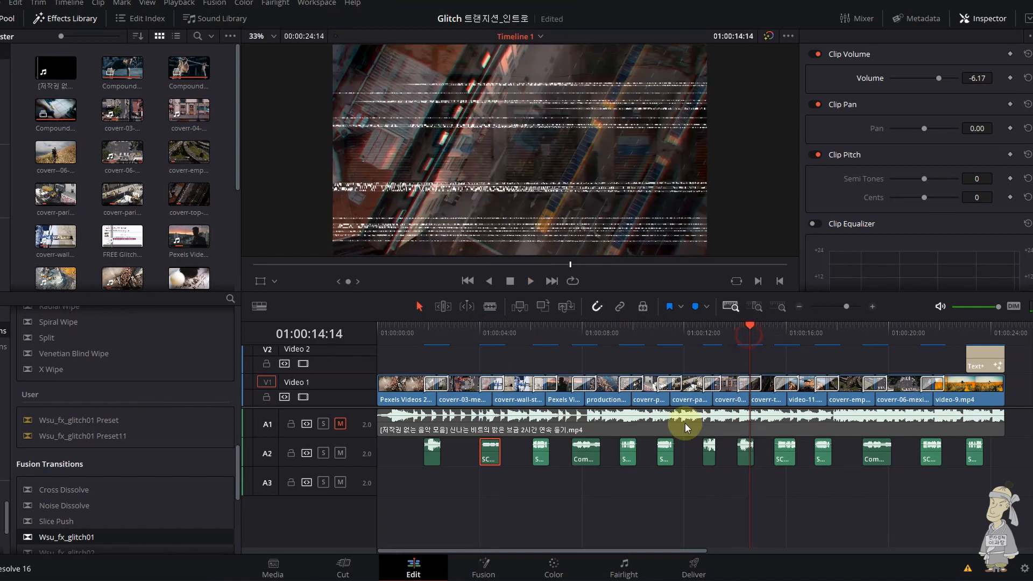
{"action": "left_click", "coordinate": [491, 329]}
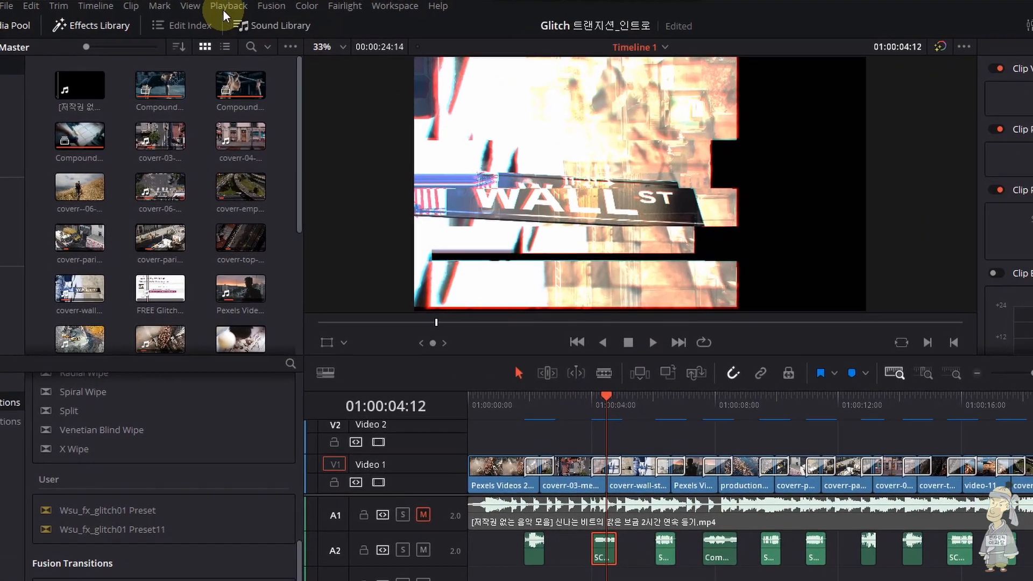
Step: Set Proxy Mode to Quarter Resolution and Render Cache to User for timeline playback
{"action": "left_click", "coordinate": [176, 4]}
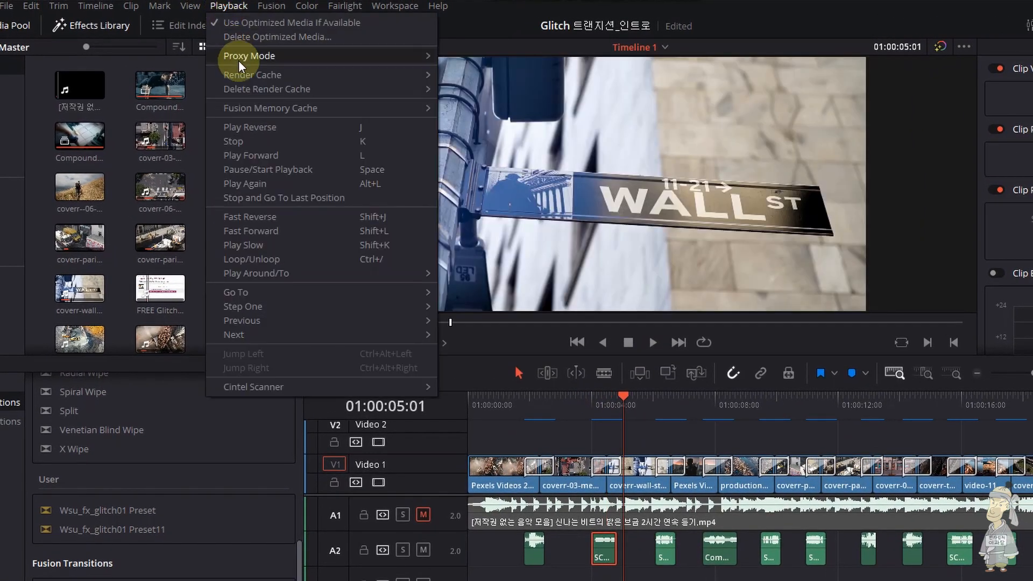
{"action": "mouse_move", "coordinate": [243, 78]}
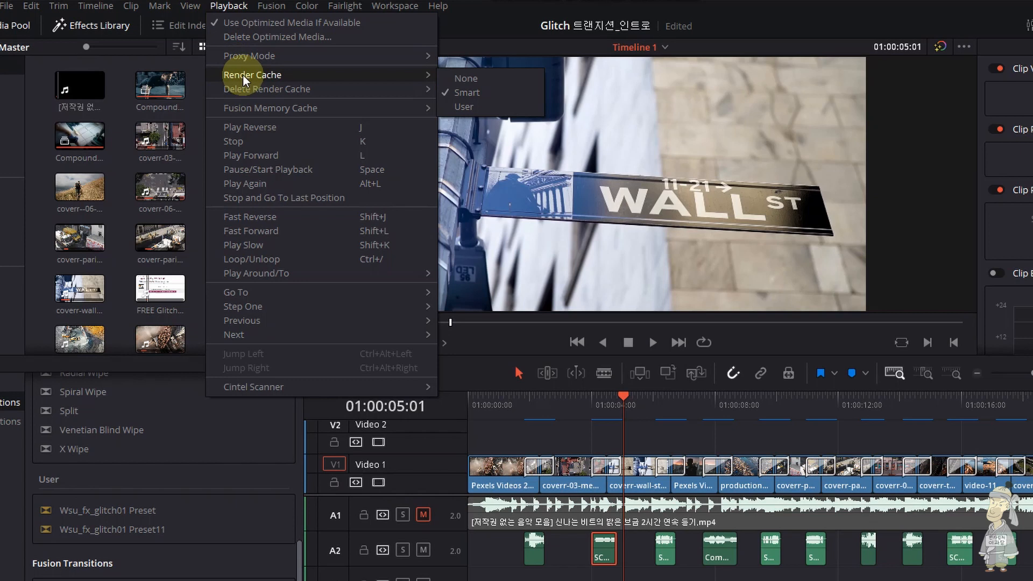
{"action": "mouse_move", "coordinate": [236, 54]}
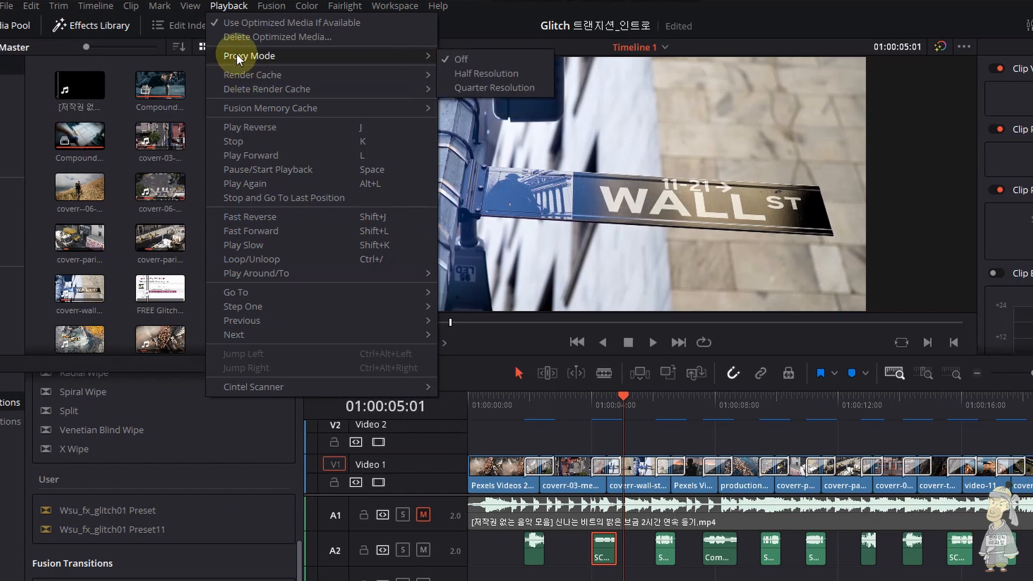
{"action": "left_click", "coordinate": [484, 87]}
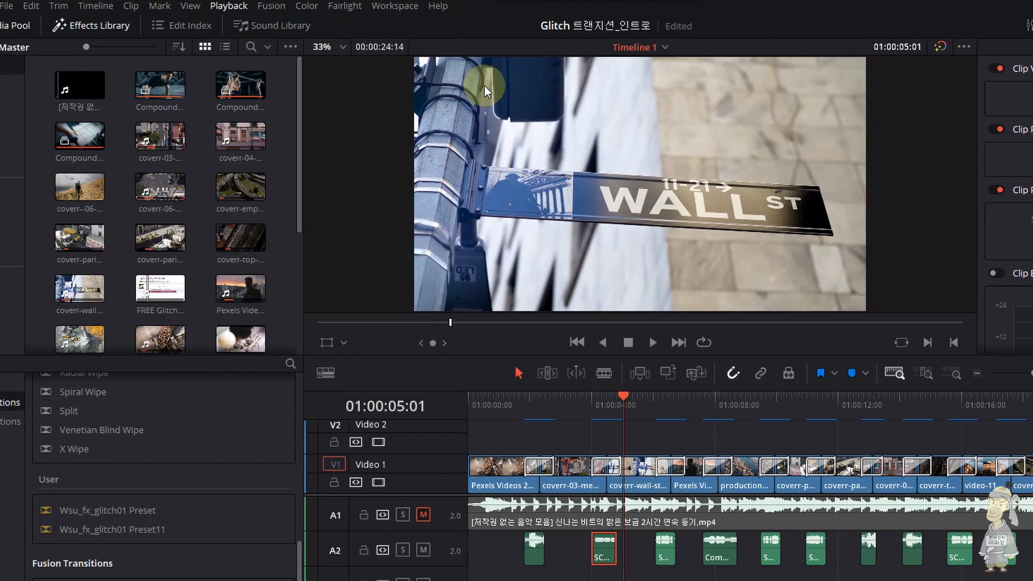
{"action": "left_click", "coordinate": [229, 6]}
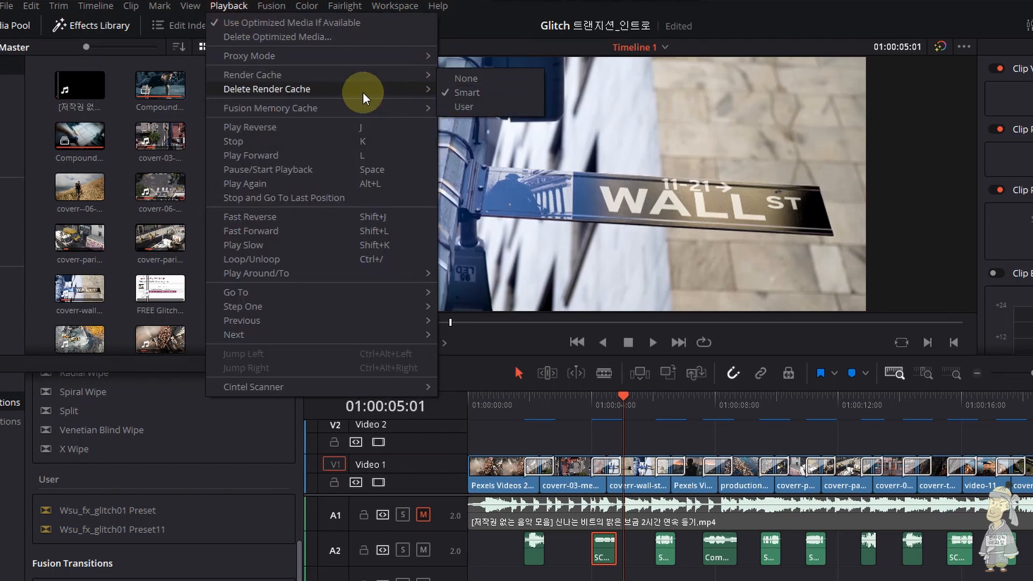
{"action": "left_click", "coordinate": [450, 108]}
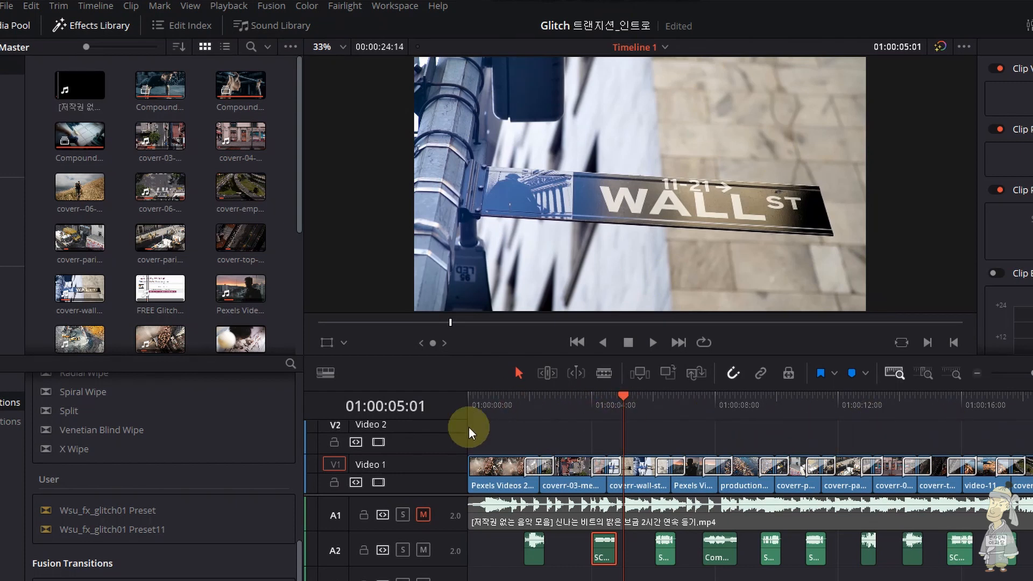
Step: Locate Wsu_fx_glitch01 among the Fusion transitions and view the transition frame at 01:00:04:12, then review the Proxy Mode options
{"action": "scroll", "coordinate": [211, 538], "scroll_direction": "down", "scroll_amount": 2}
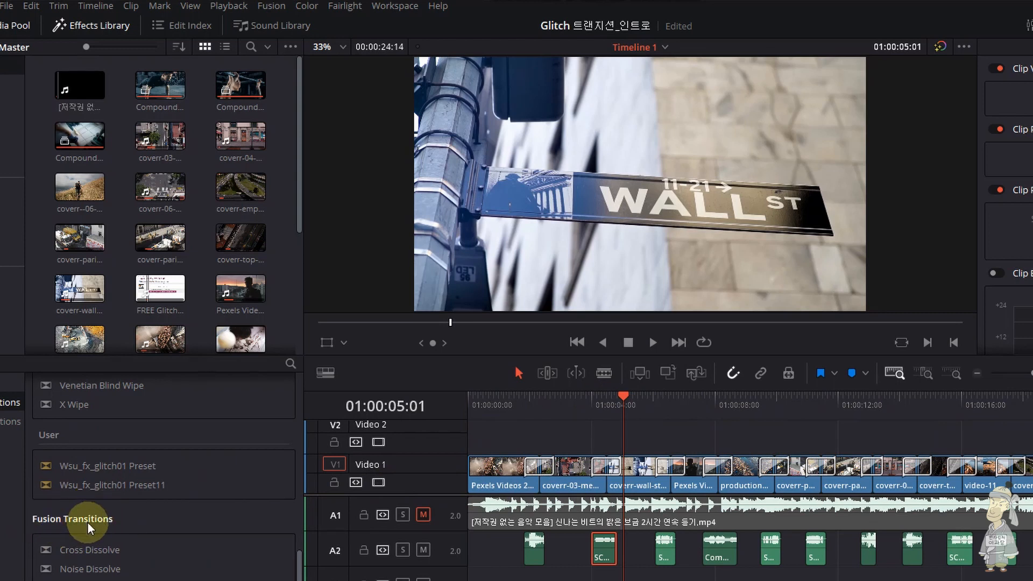
{"action": "scroll", "coordinate": [87, 522], "scroll_direction": "down", "scroll_amount": 2}
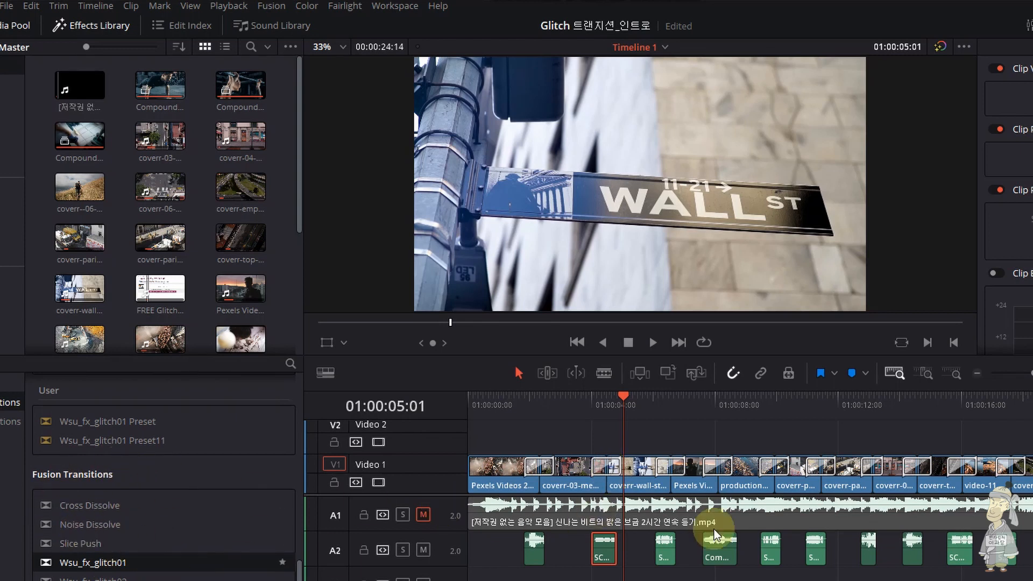
{"action": "left_click", "coordinate": [535, 408]}
{"action": "left_click", "coordinate": [606, 406]}
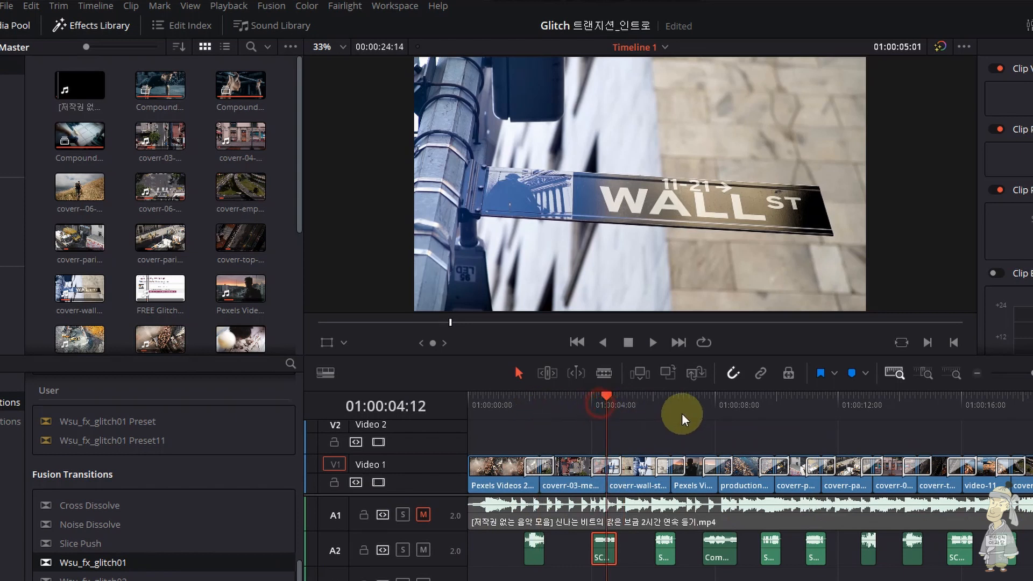
{"action": "left_click", "coordinate": [229, 5]}
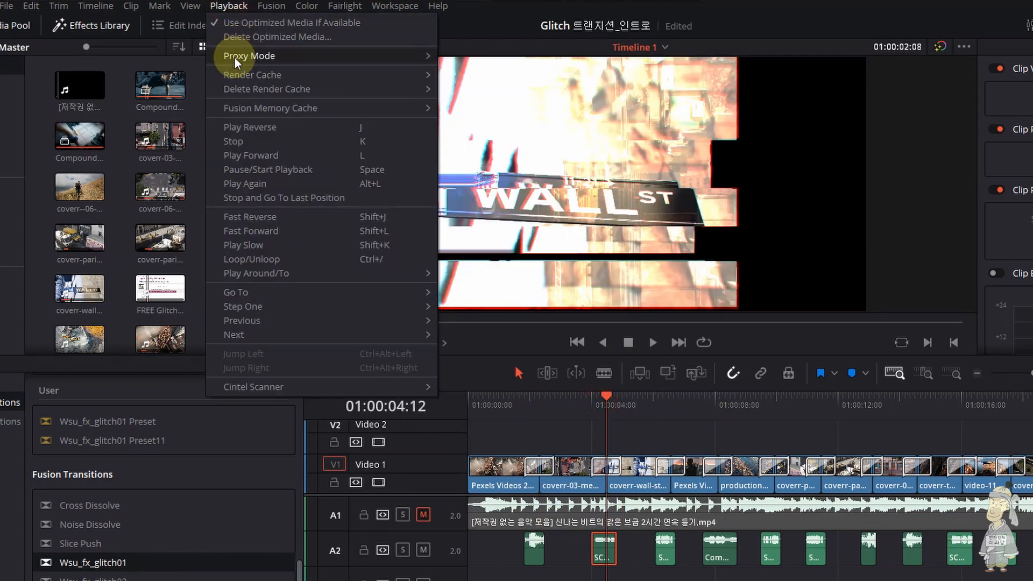
{"action": "mouse_move", "coordinate": [393, 50]}
{"action": "left_click", "coordinate": [699, 427]}
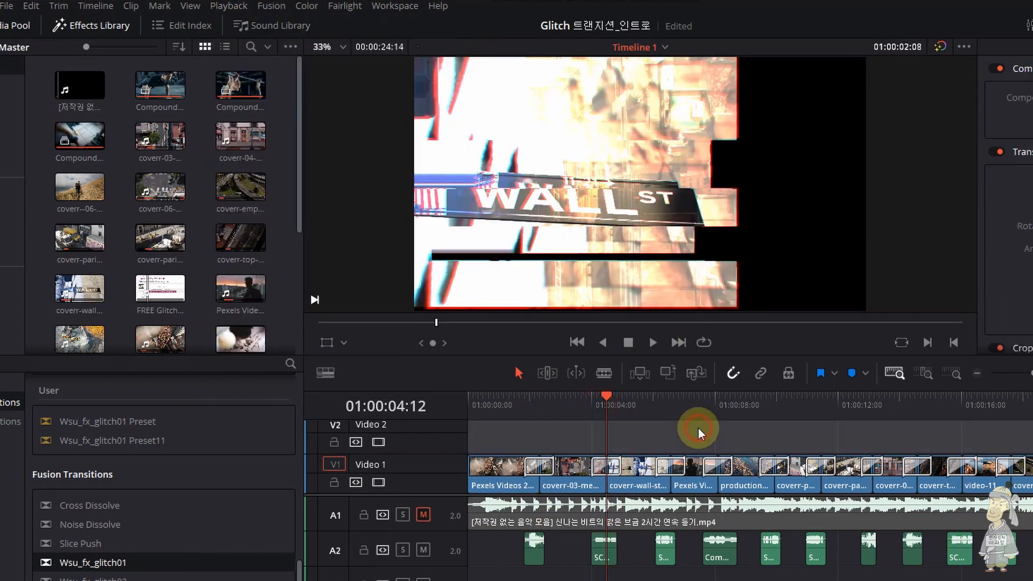
Step: Preview the first glitch transition frame and repeatedly play back the one into the Wall Street clip from about 01:00:04:00
{"action": "left_click", "coordinate": [525, 408]}
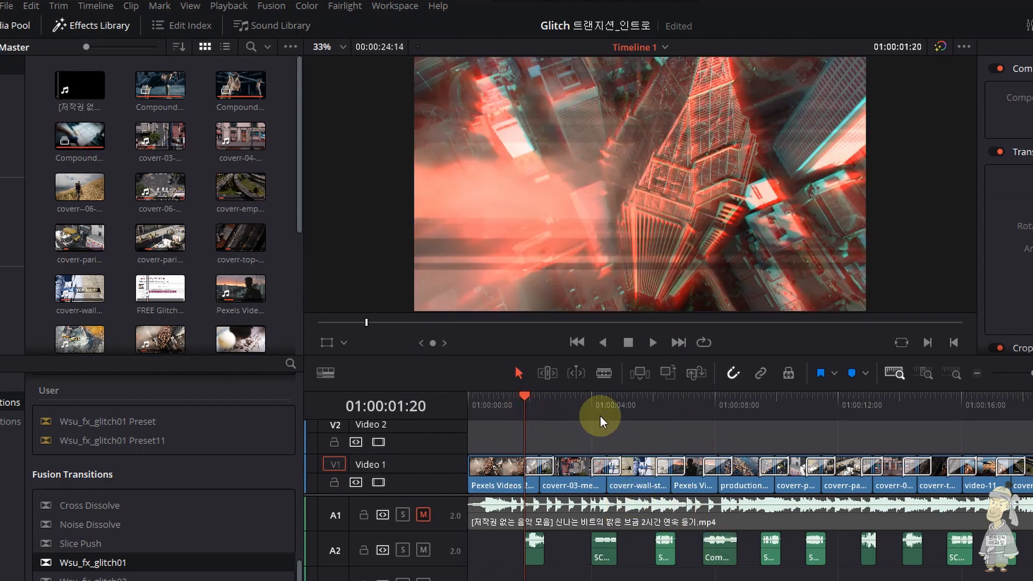
{"action": "left_click", "coordinate": [594, 410]}
{"action": "key", "text": "space"}
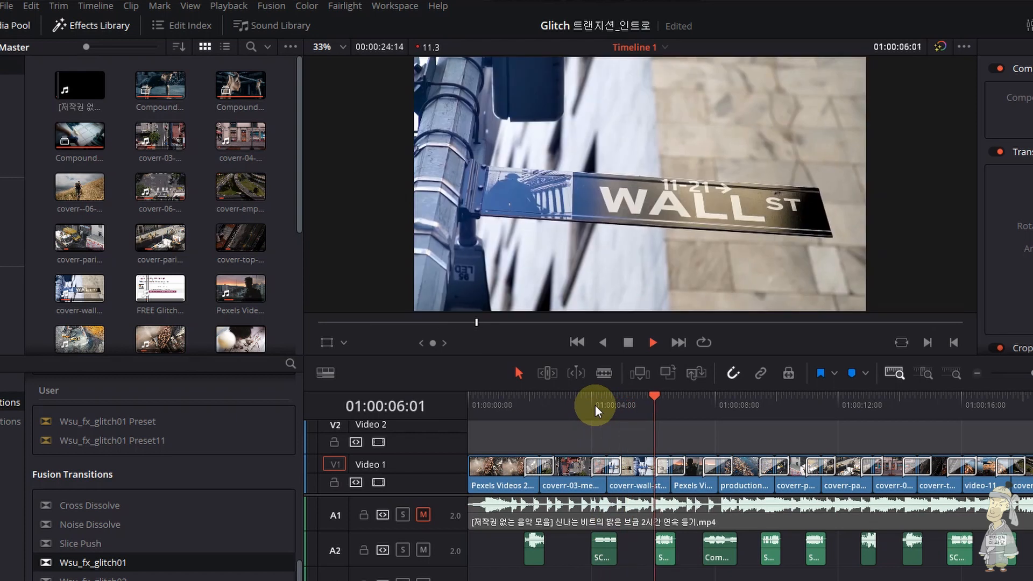
{"action": "left_click", "coordinate": [595, 405]}
{"action": "left_click", "coordinate": [596, 404]}
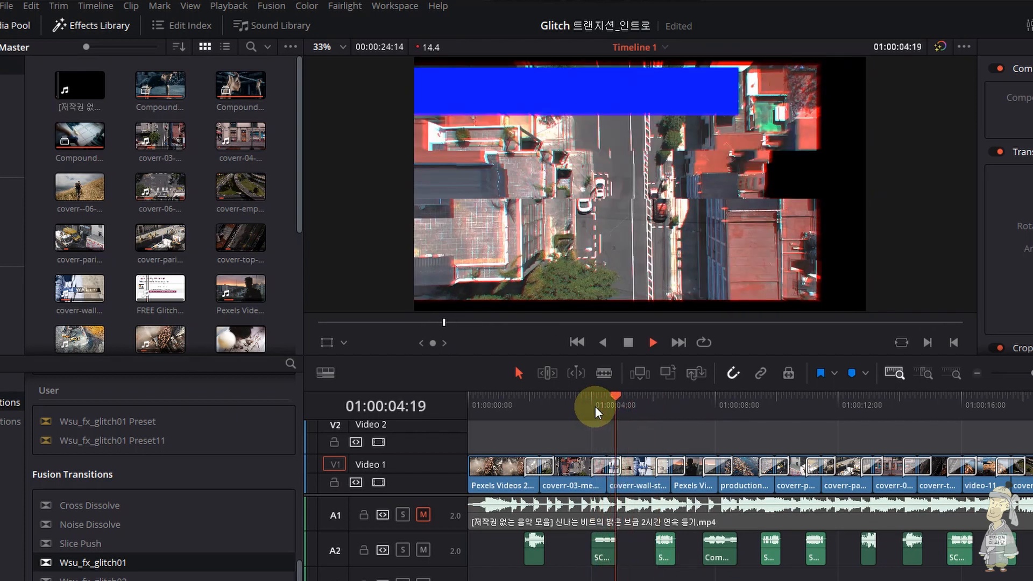
{"action": "left_click", "coordinate": [595, 405]}
{"action": "key", "text": "space"}
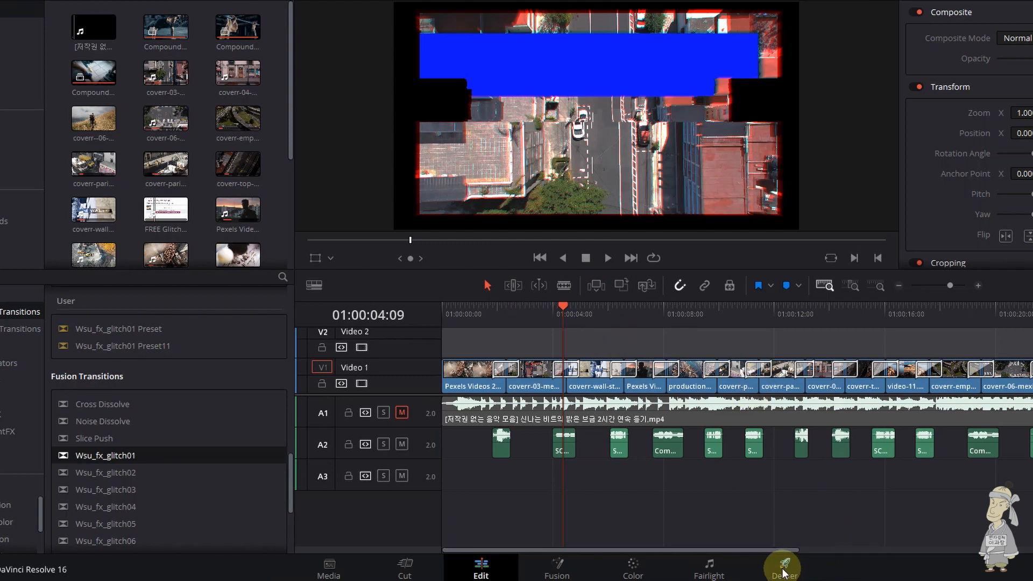
{"action": "left_click", "coordinate": [554, 316]}
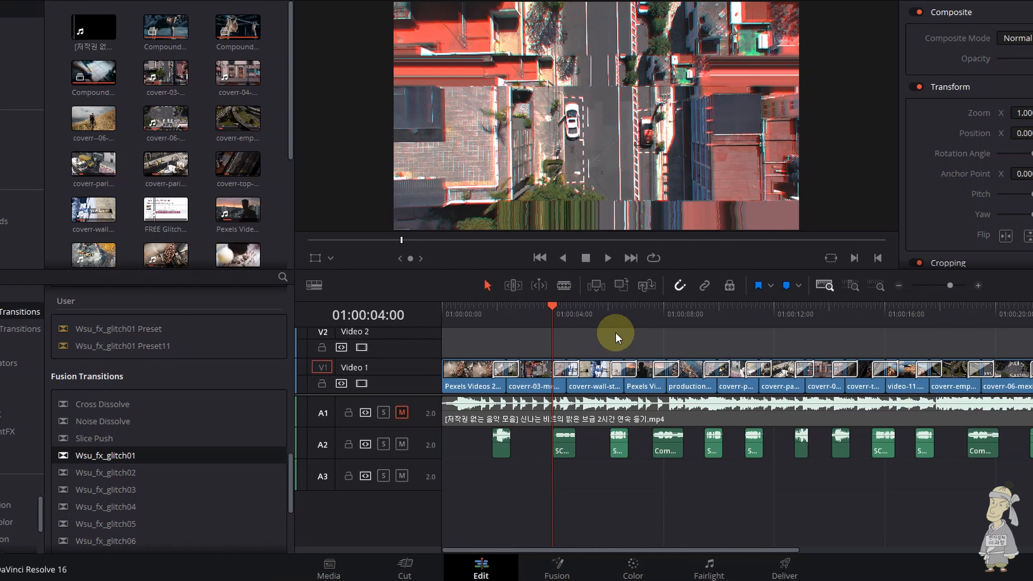
{"action": "key", "text": "space"}
{"action": "left_click", "coordinate": [557, 319]}
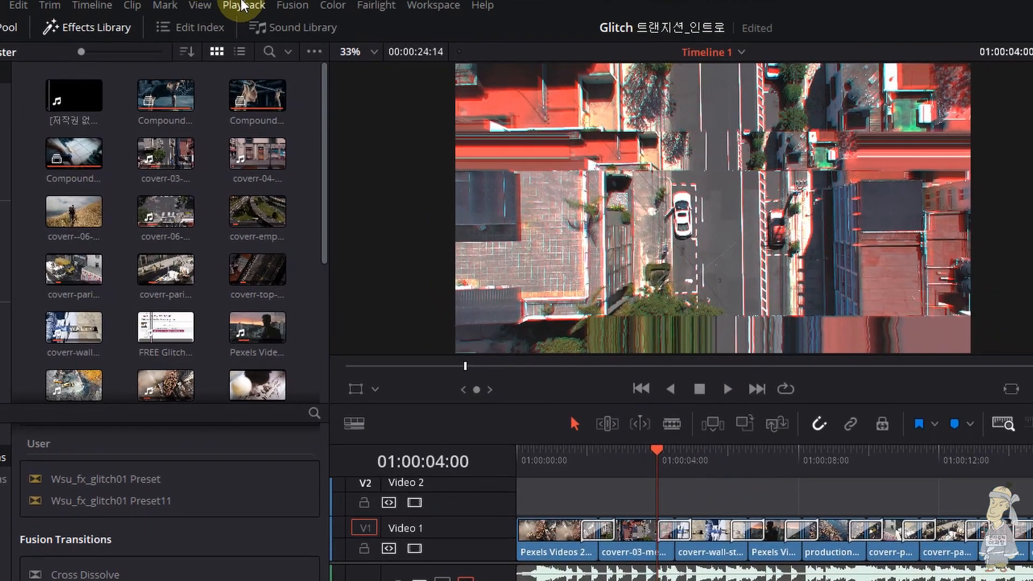
Step: Set Proxy Mode to Off and Render Cache to Smart
{"action": "left_click", "coordinate": [242, 7]}
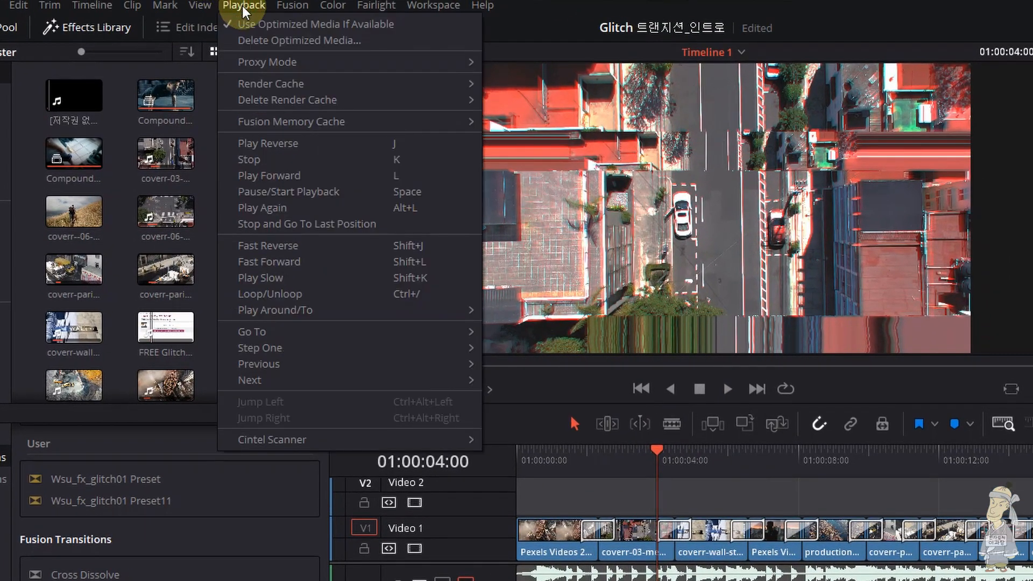
{"action": "mouse_move", "coordinate": [279, 64]}
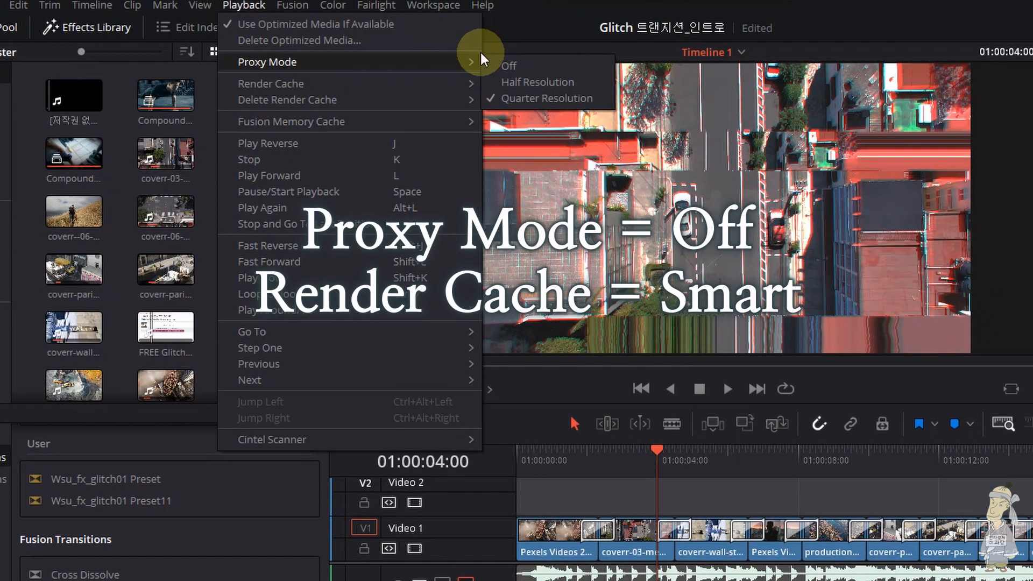
{"action": "left_click", "coordinate": [516, 67]}
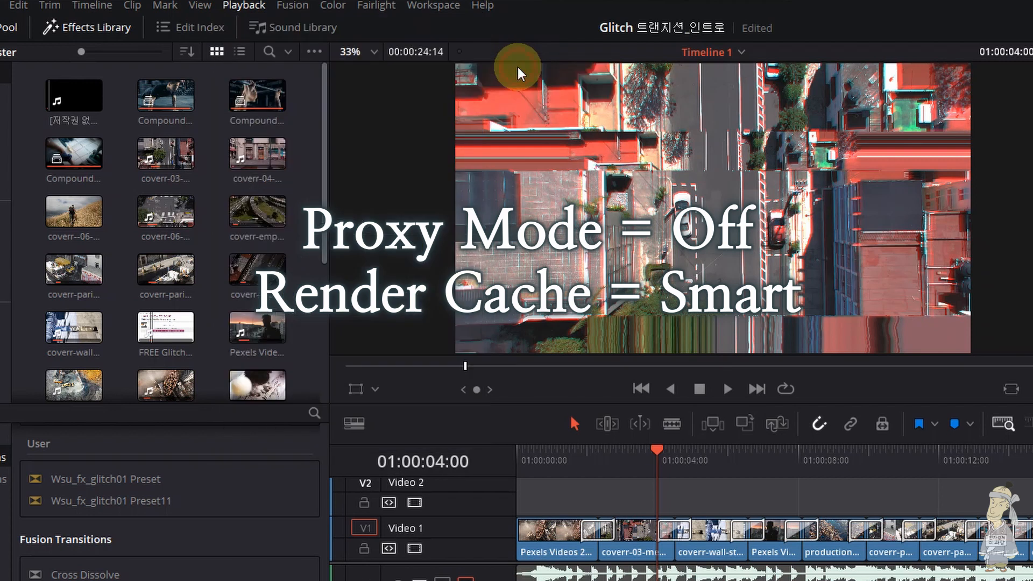
{"action": "left_click", "coordinate": [250, 7]}
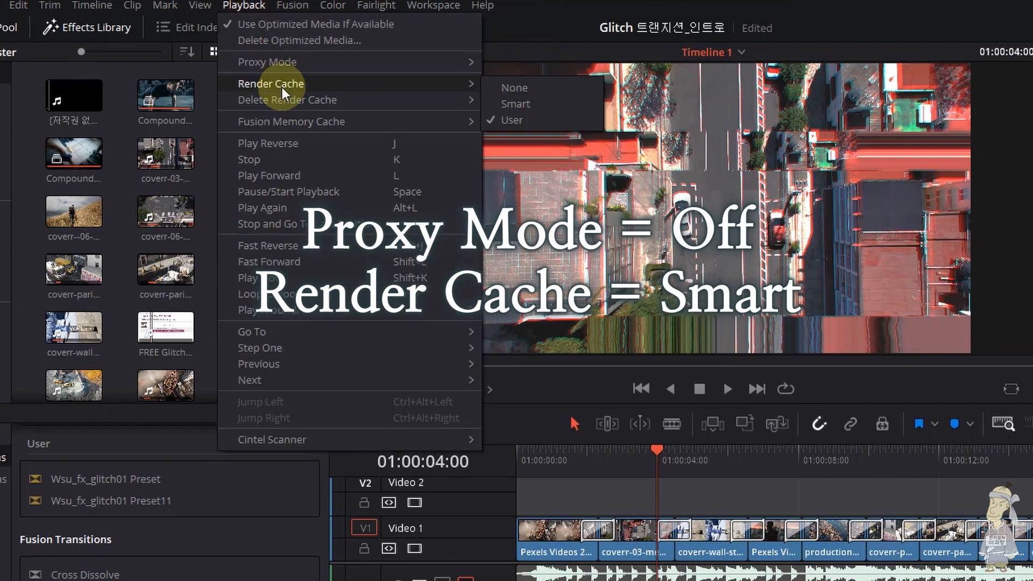
{"action": "mouse_move", "coordinate": [284, 87]}
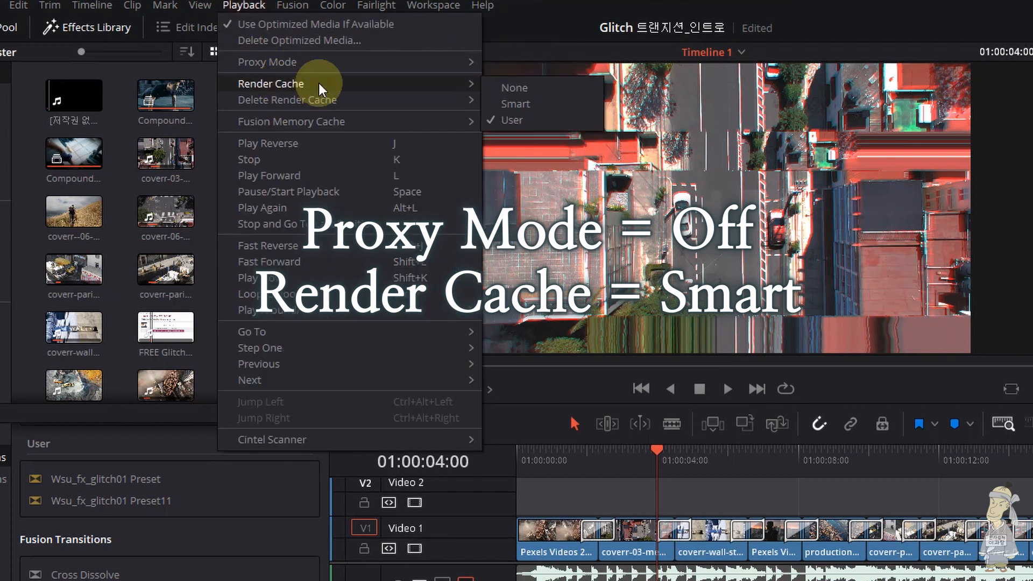
{"action": "left_click", "coordinate": [509, 104]}
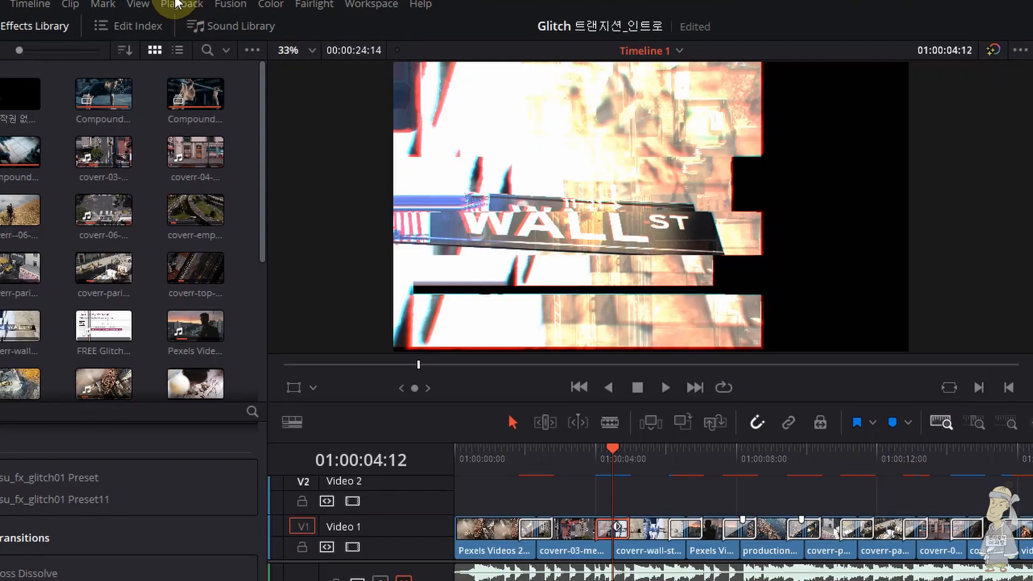
Step: Check the selected Proxy Mode and Render Cache options while the timeline's transitions are being cached
{"action": "left_click", "coordinate": [178, 5]}
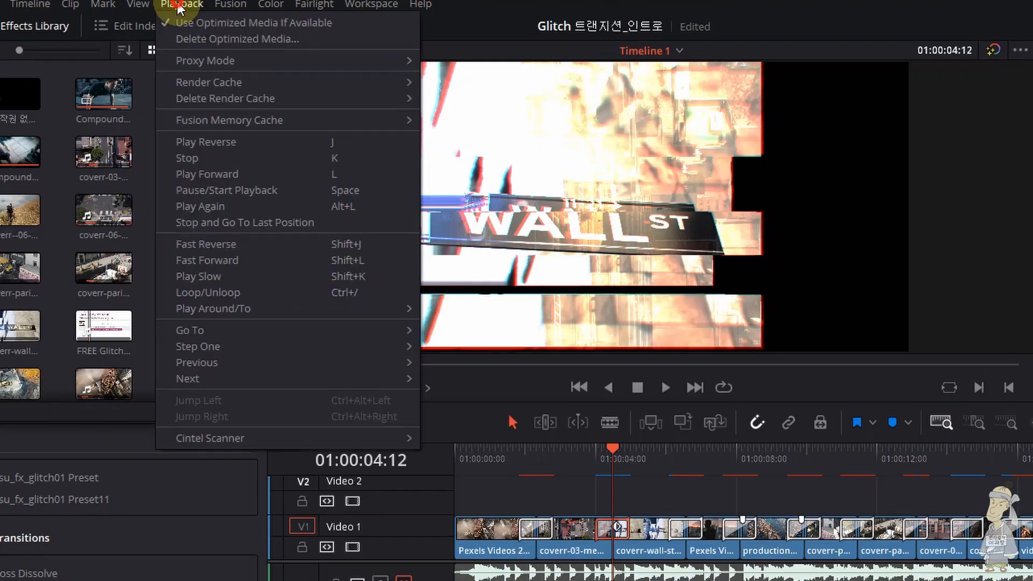
{"action": "mouse_move", "coordinate": [196, 63]}
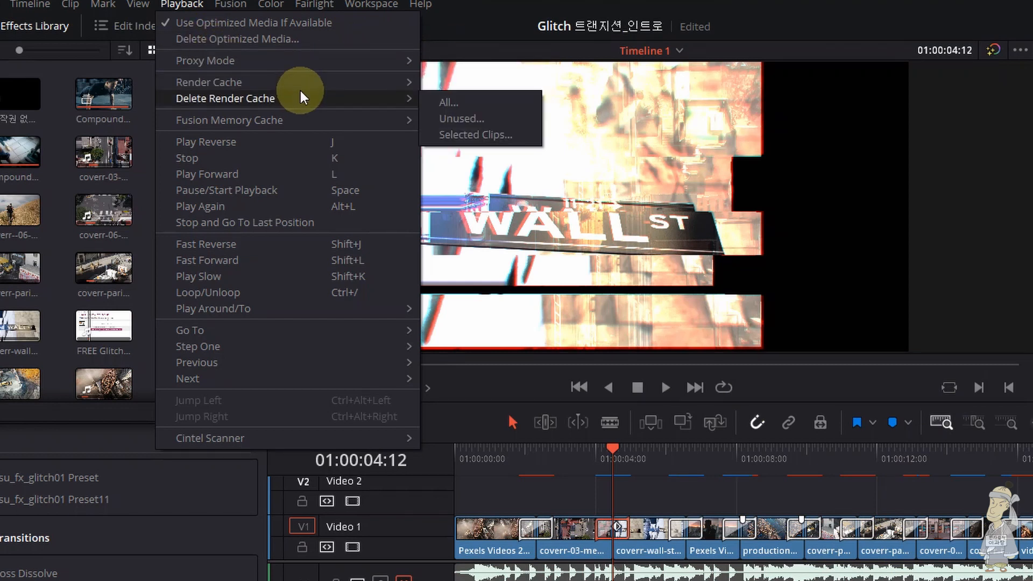
{"action": "mouse_move", "coordinate": [302, 85]}
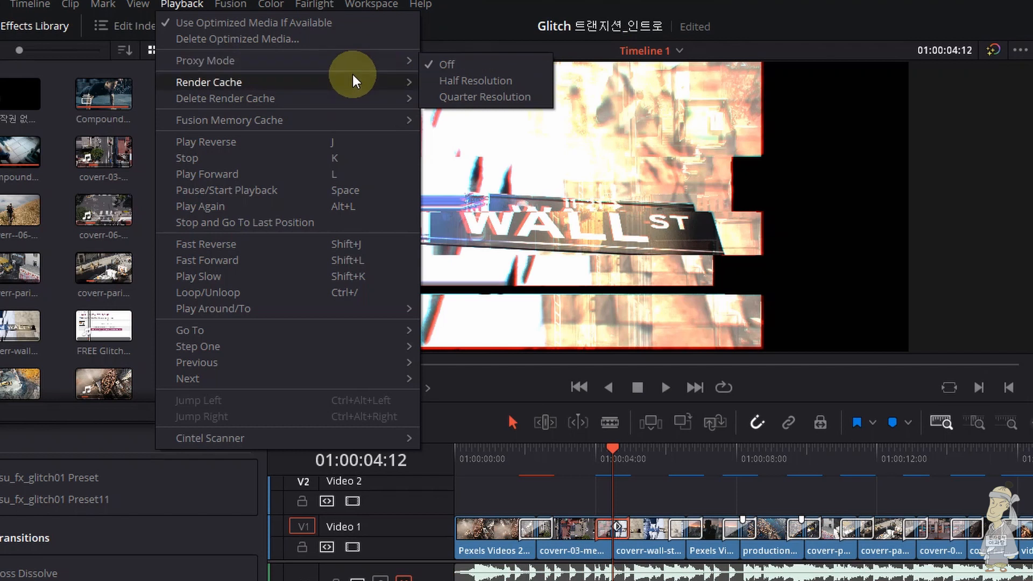
{"action": "mouse_move", "coordinate": [356, 82]}
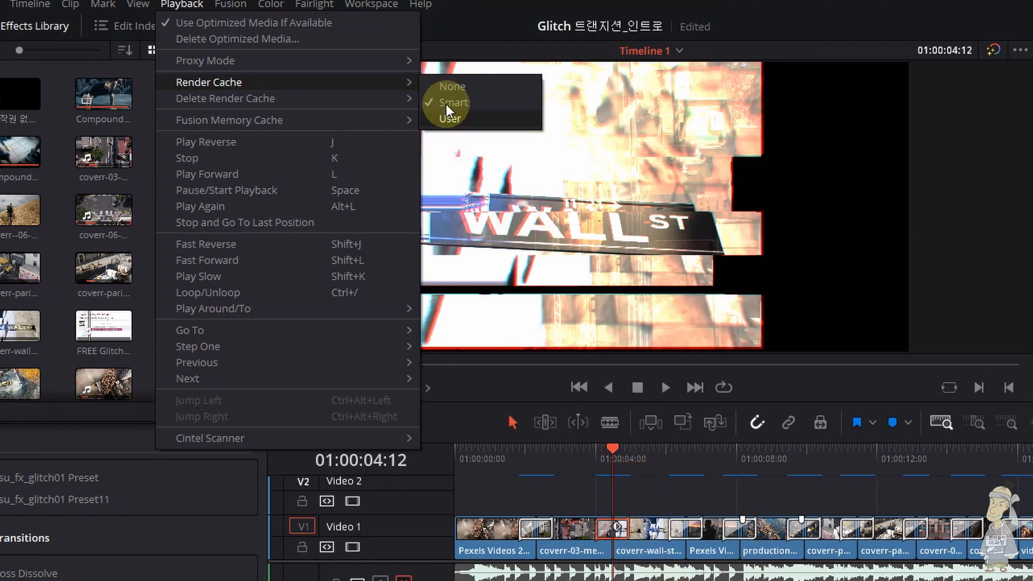
{"action": "left_click", "coordinate": [624, 579]}
Step: Play back the timeline from 01:00:04:00 to review the cached glitch transition into the Wall Street clip
{"action": "left_click", "coordinate": [596, 459]}
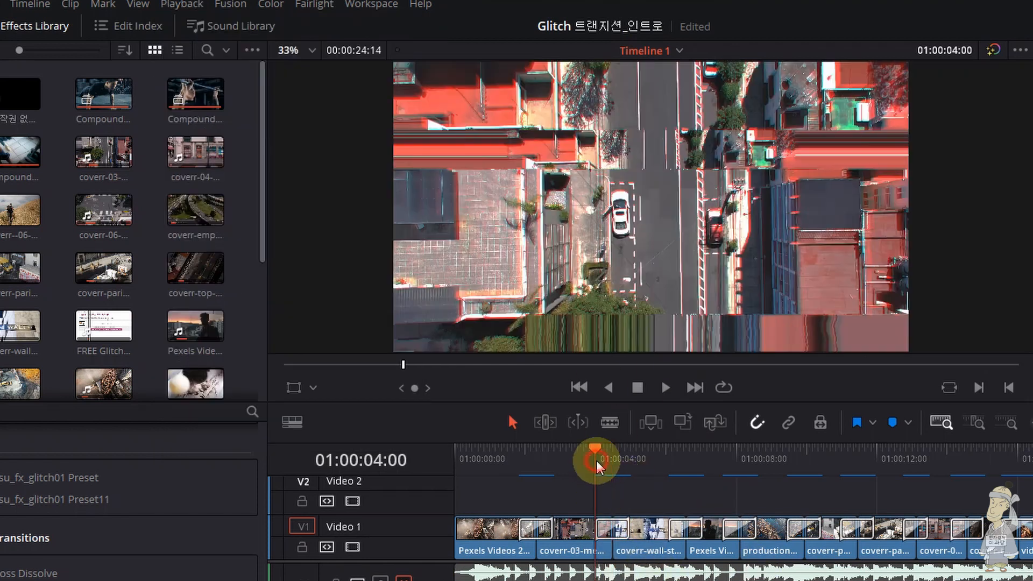
{"action": "key", "text": "space"}
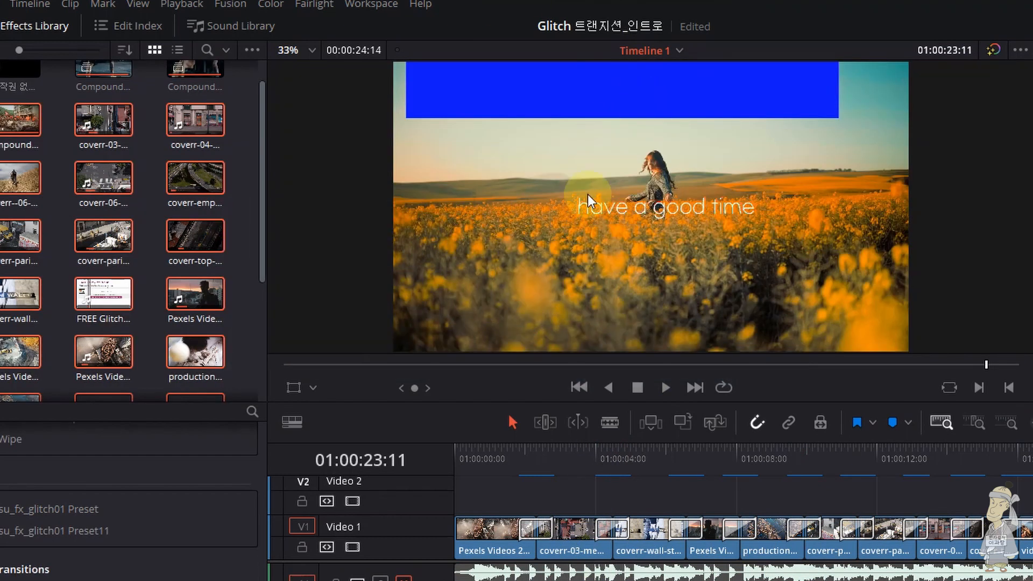
{"action": "mouse_move", "coordinate": [776, 521]}
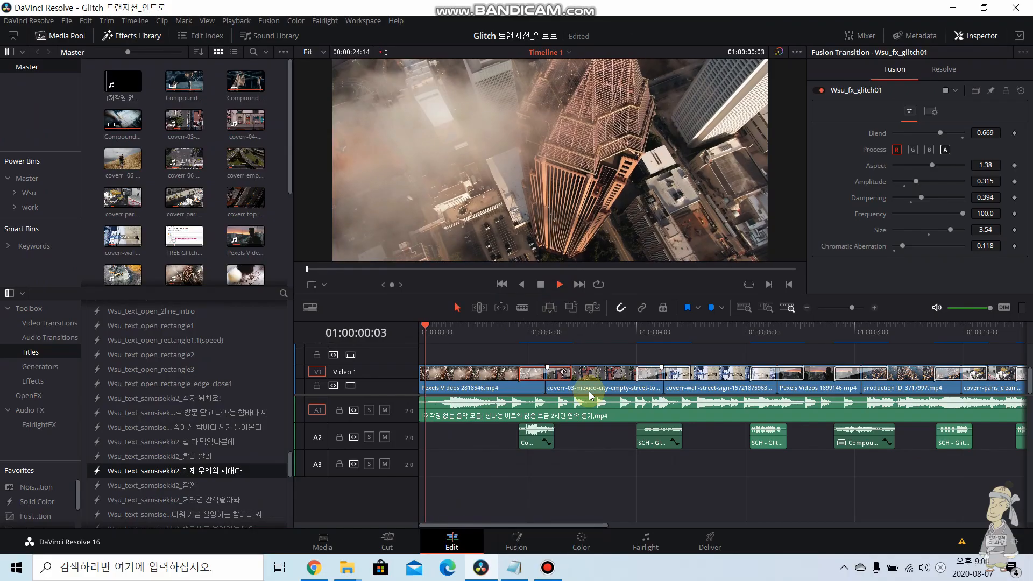
Step: Play the timeline from its start and select successive glitch transitions on Video 1 to inspect their settings
{"action": "key", "text": "space"}
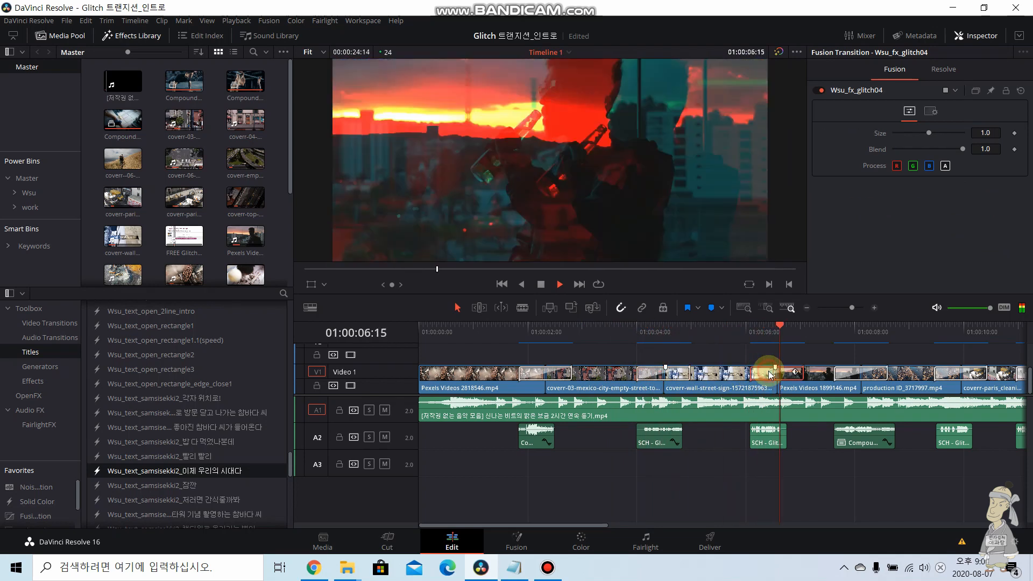
{"action": "left_click", "coordinate": [872, 375]}
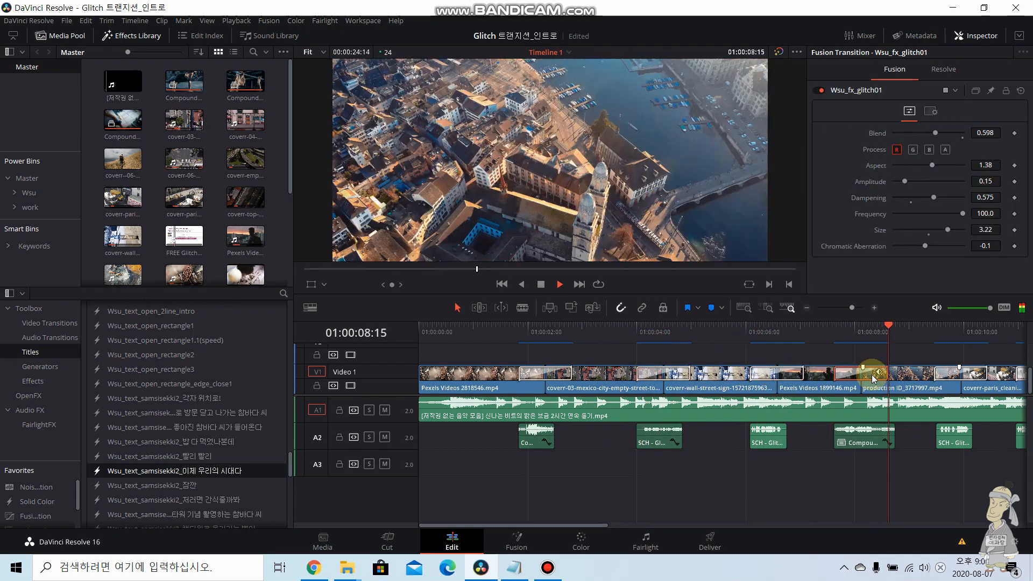
{"action": "left_click", "coordinate": [974, 377]}
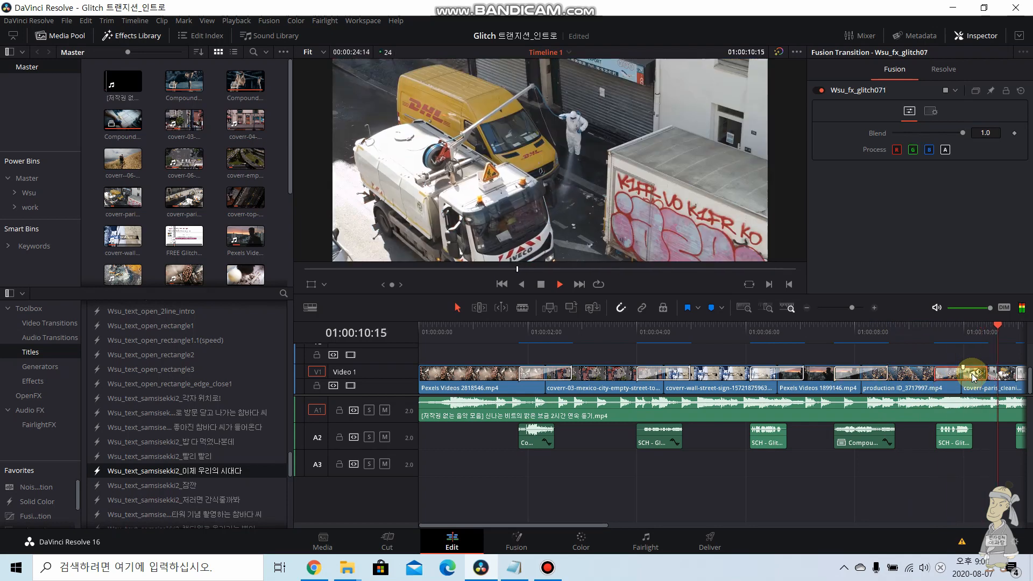
{"action": "left_click", "coordinate": [736, 376]}
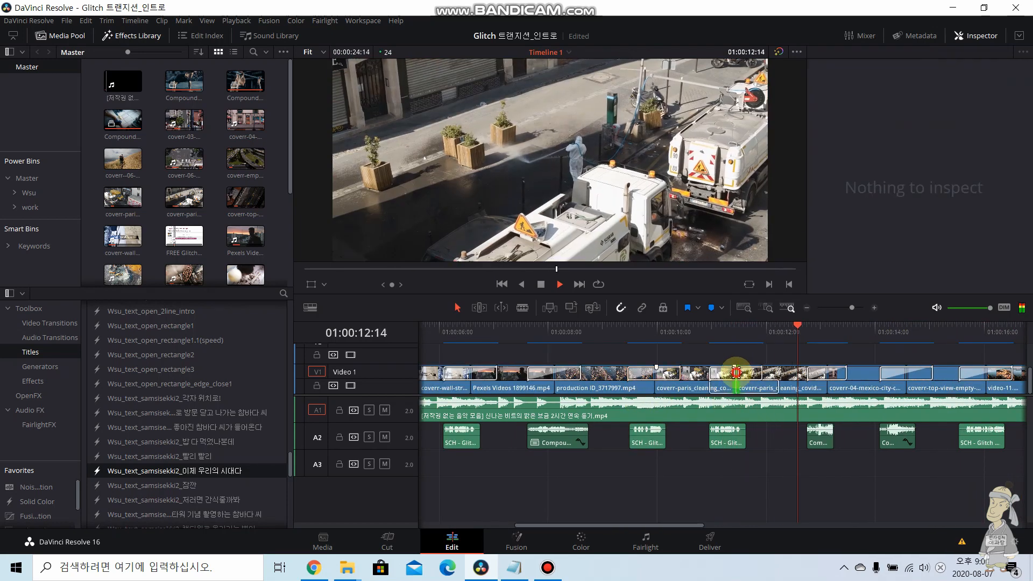
{"action": "left_click", "coordinate": [721, 375]}
{"action": "left_click", "coordinate": [905, 375]}
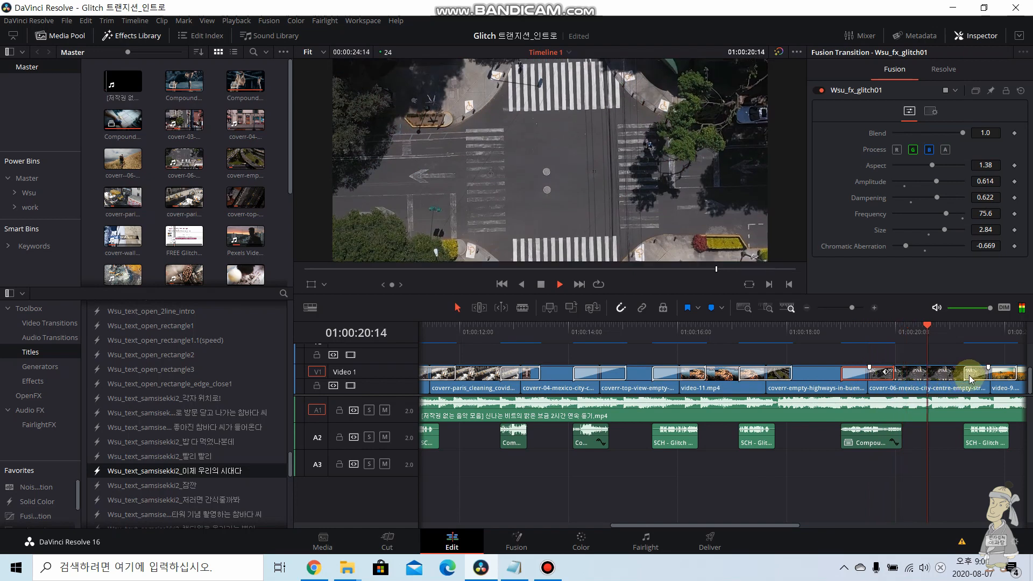
{"action": "left_click", "coordinate": [973, 376]}
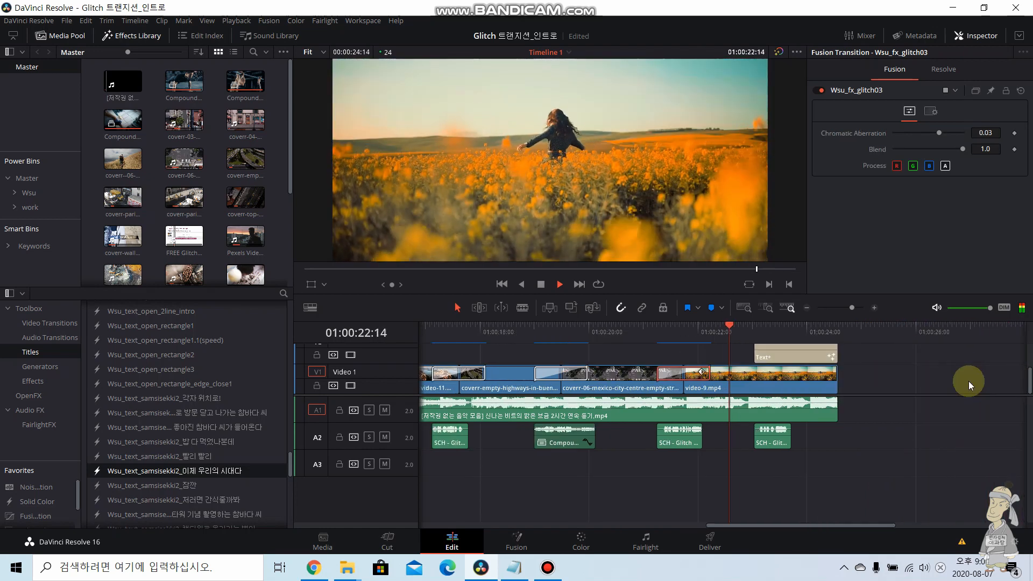